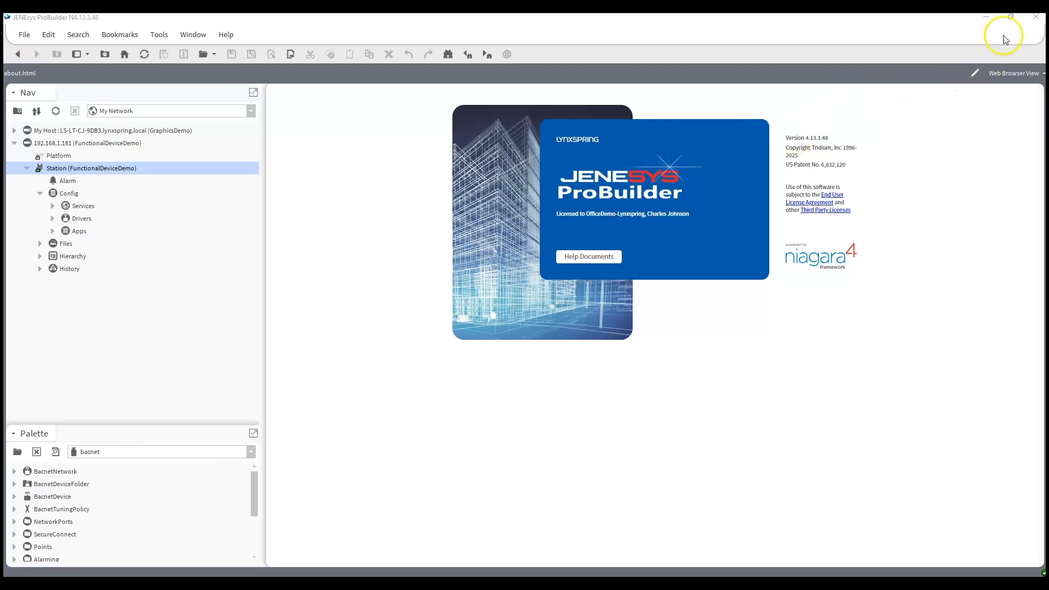
# Minimize ProBuilder, open Google Chrome and go to the Functional Devices website
pyautogui.click(985, 17)
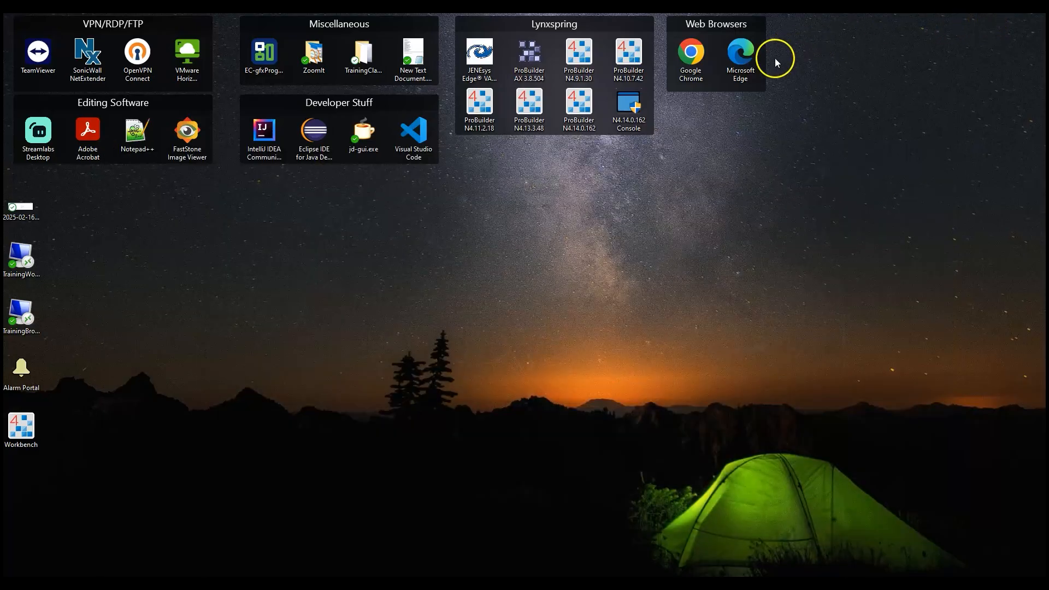
pyautogui.click(692, 59)
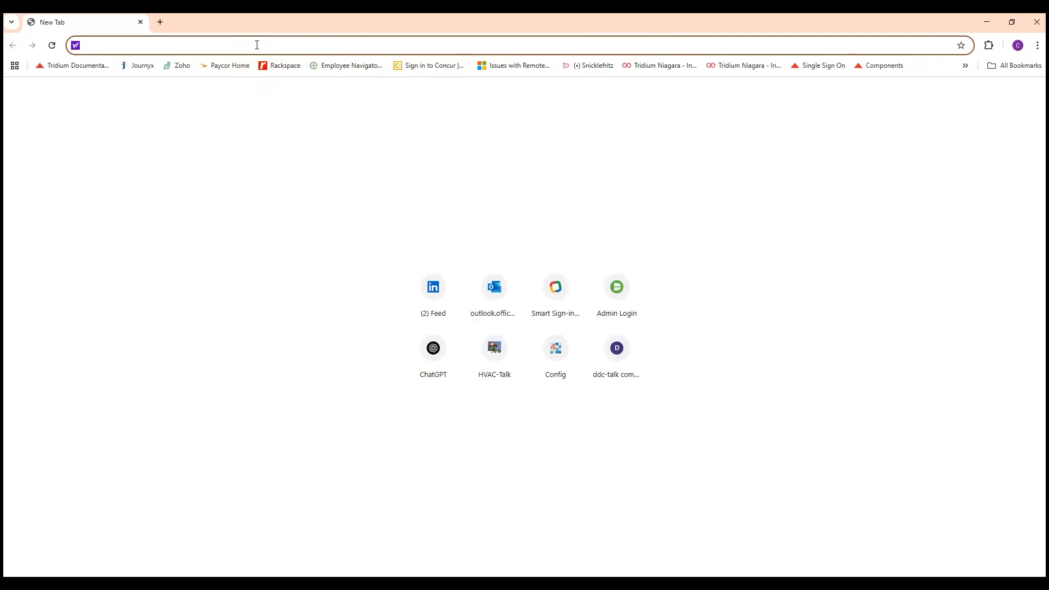
pyautogui.write('fun')
pyautogui.press('Return')
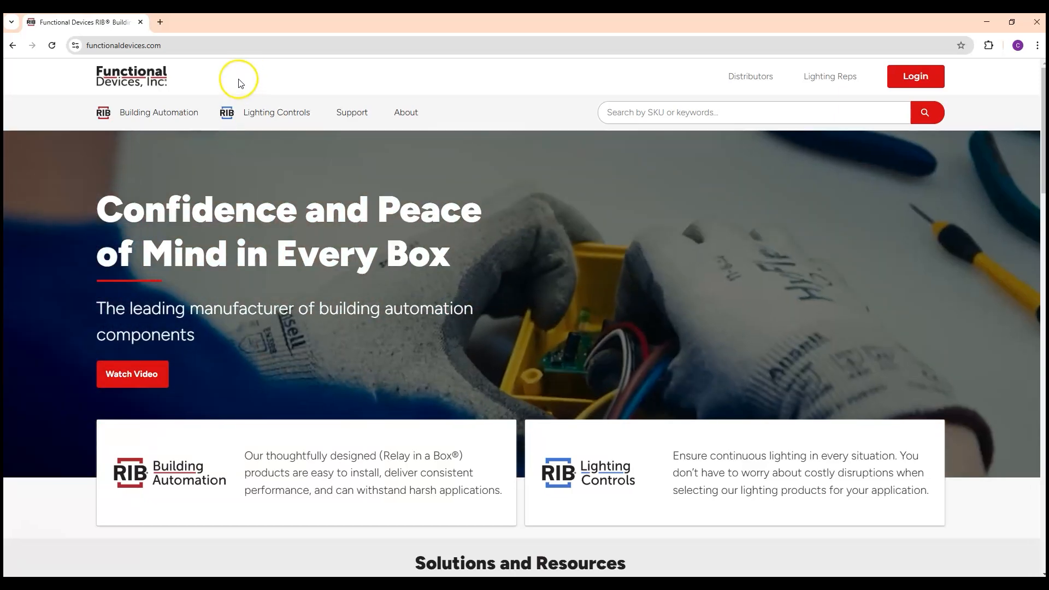
# Open the BACnet intelligent field devices category and browse to the RIBMNWLB-7-BC panel logic board product page
pyautogui.moveTo(104, 111)
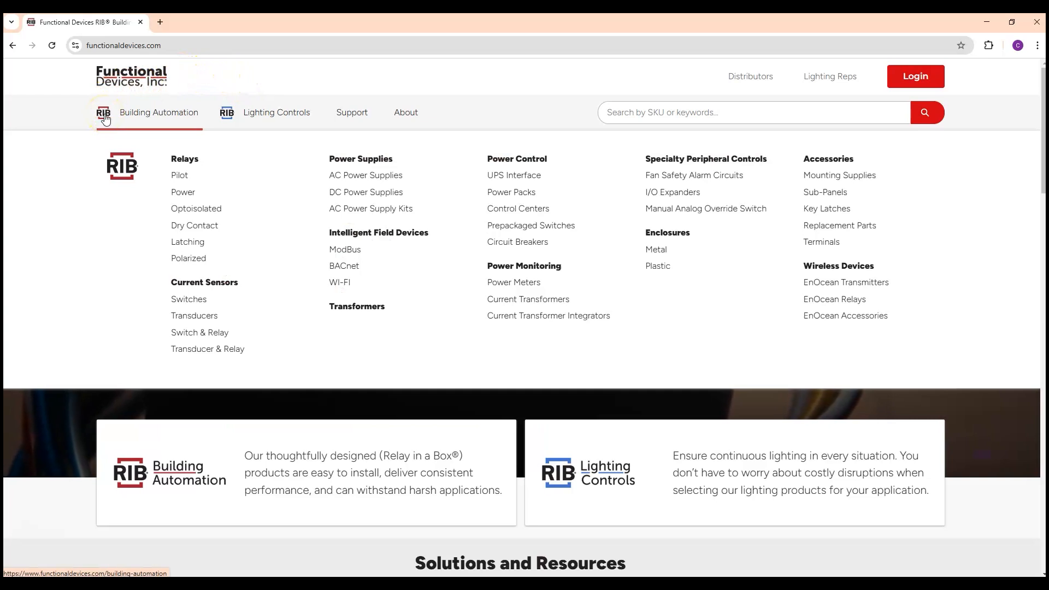
pyautogui.click(354, 266)
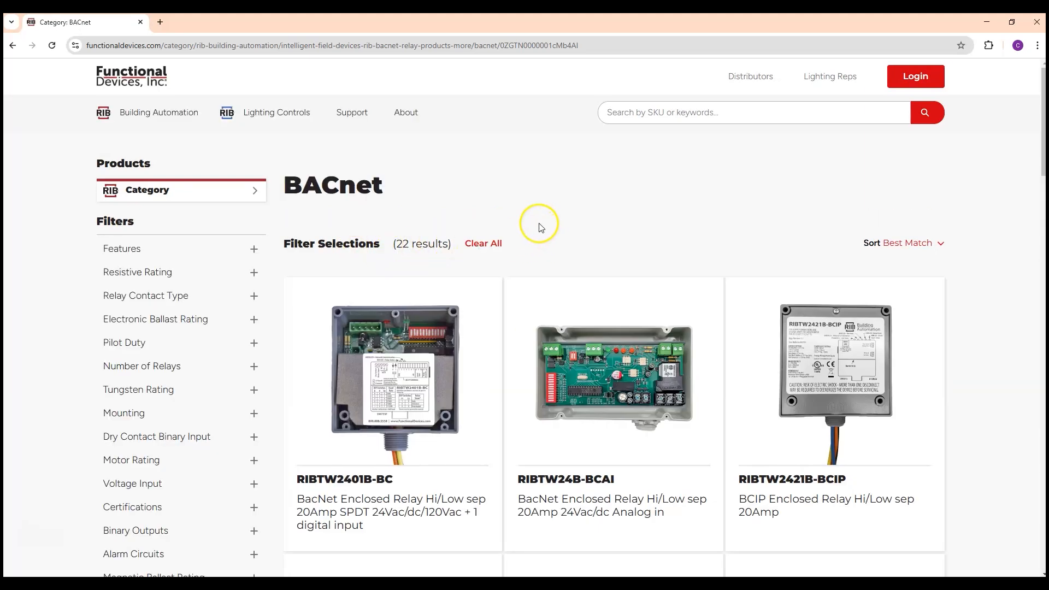
pyautogui.scroll(-13, 535, 233)
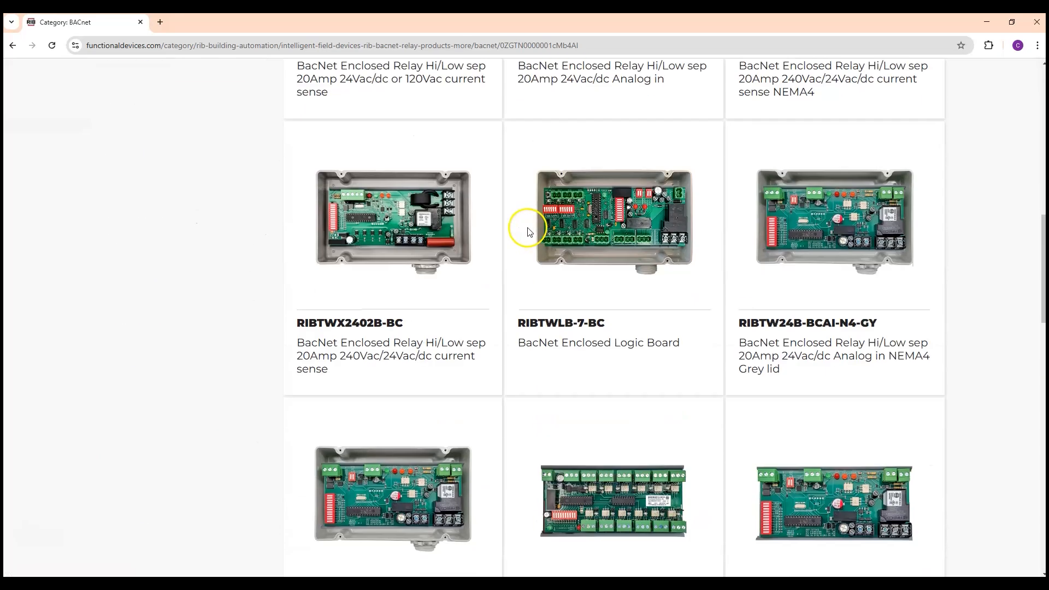
pyautogui.scroll(-12, 528, 233)
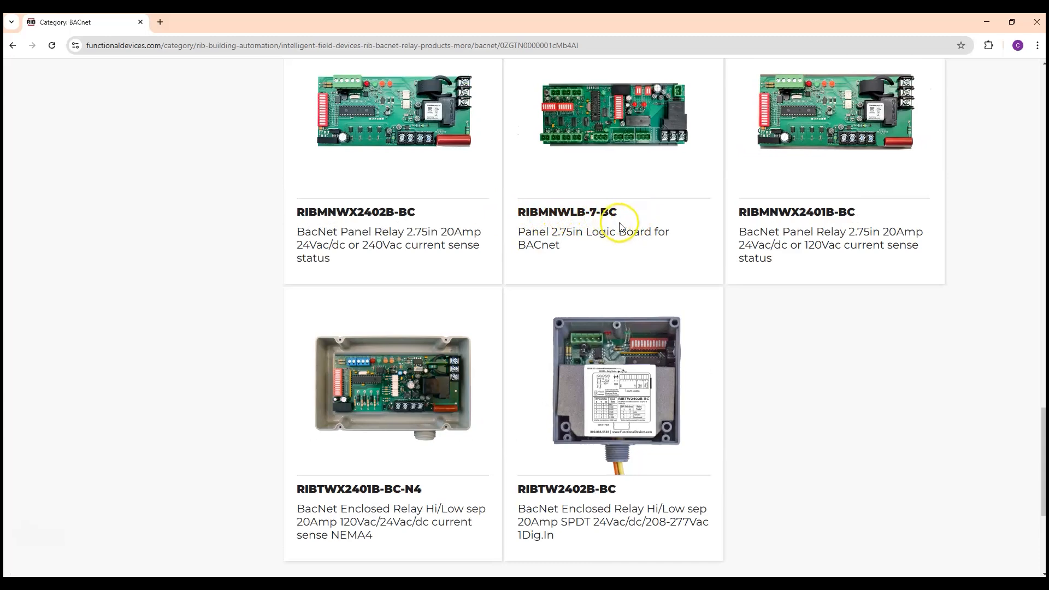
pyautogui.scroll(1, 620, 228)
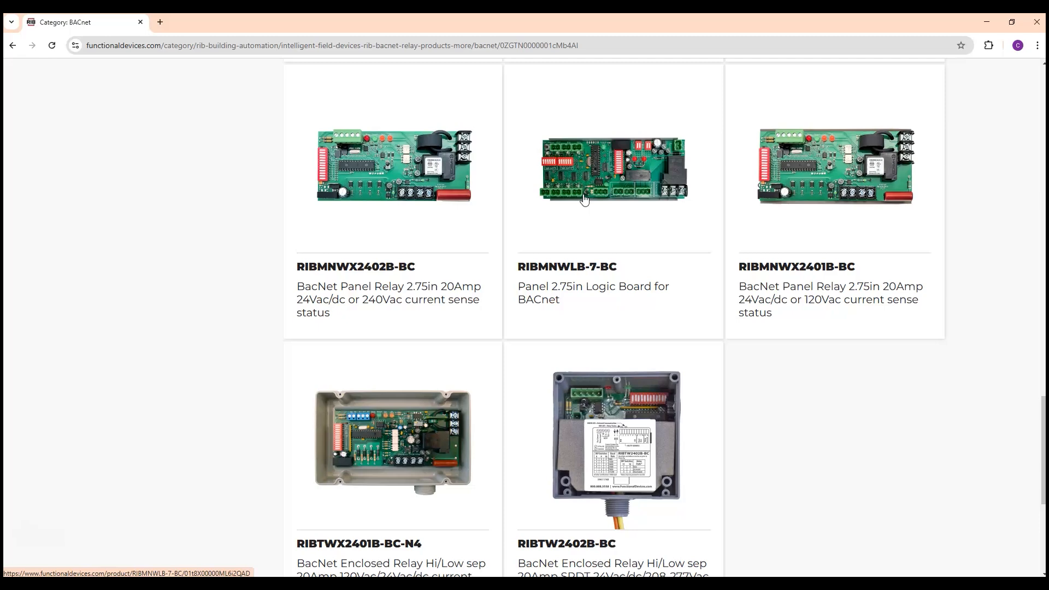
pyautogui.click(612, 192)
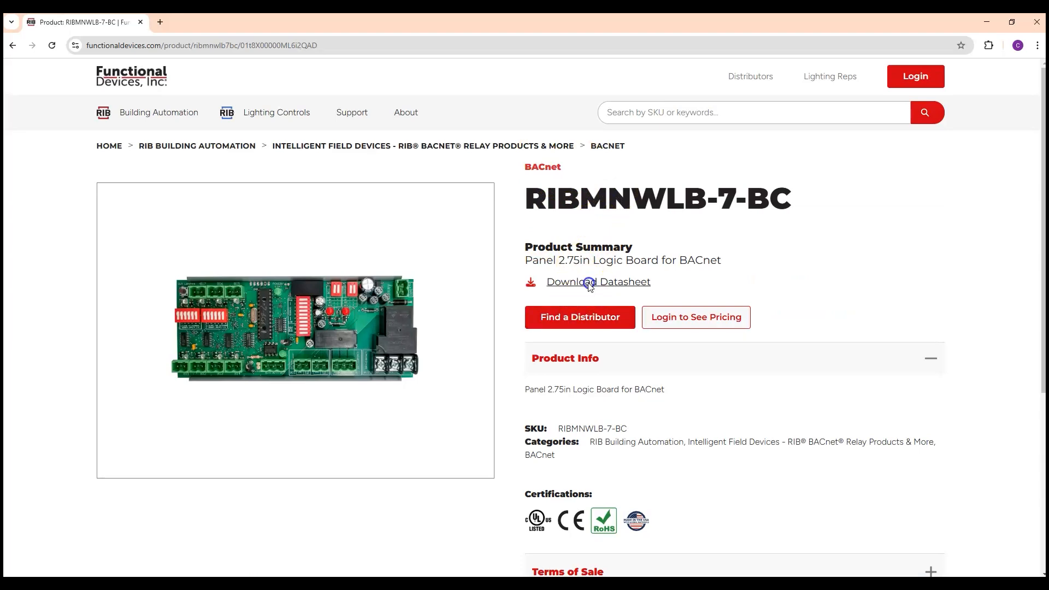
# Open the RIBMNWLB-7-BC datasheet and examine its wiring diagram, binary inputs and board terminal layout
pyautogui.click(589, 283)
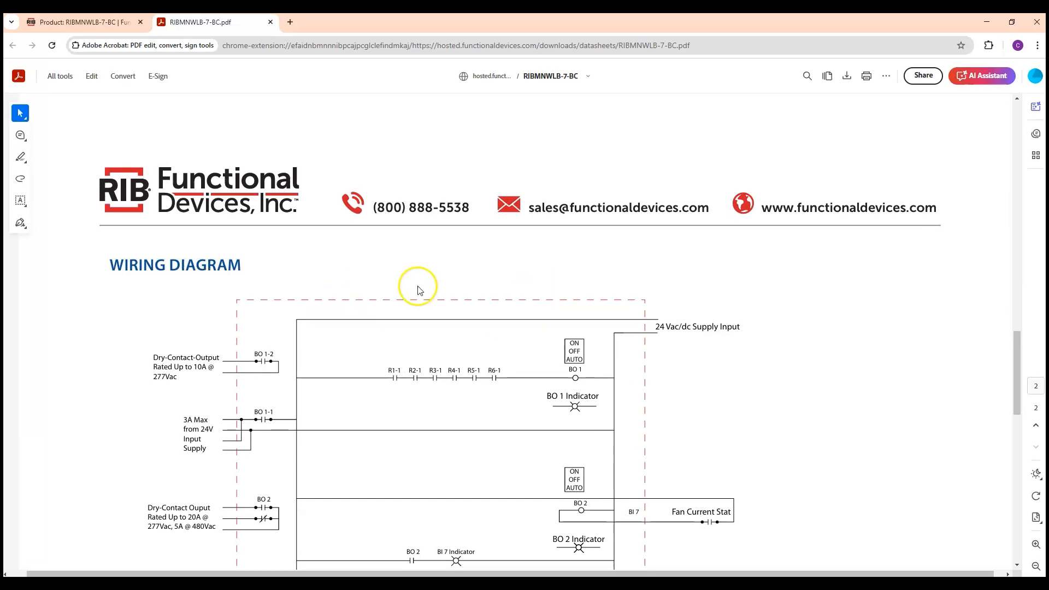
pyautogui.scroll(-4, 435, 300)
pyautogui.scroll(-6, 353, 268)
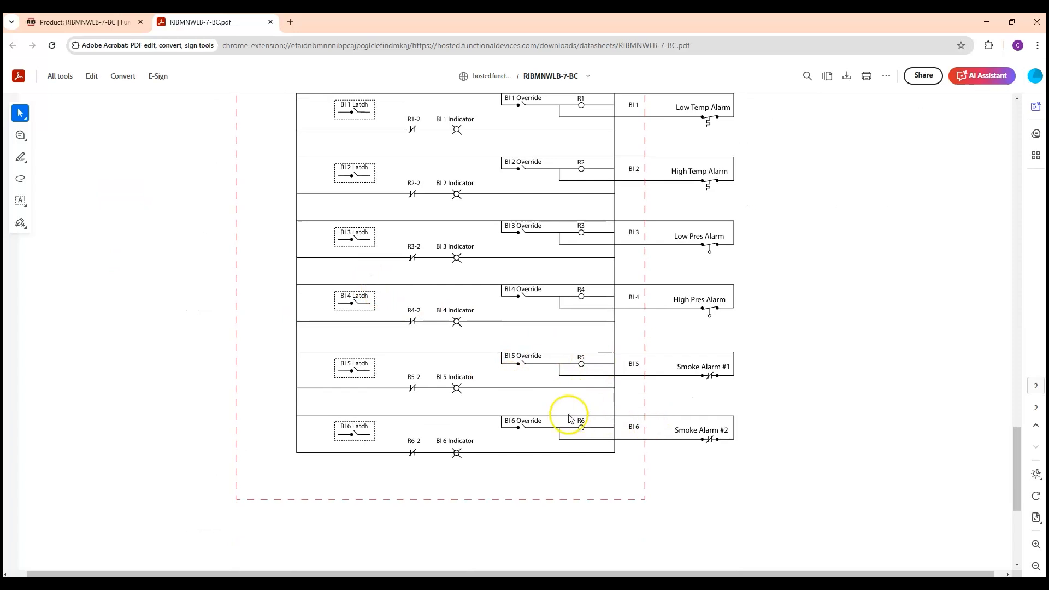
pyautogui.scroll(1, 405, 405)
pyautogui.scroll(6, 381, 395)
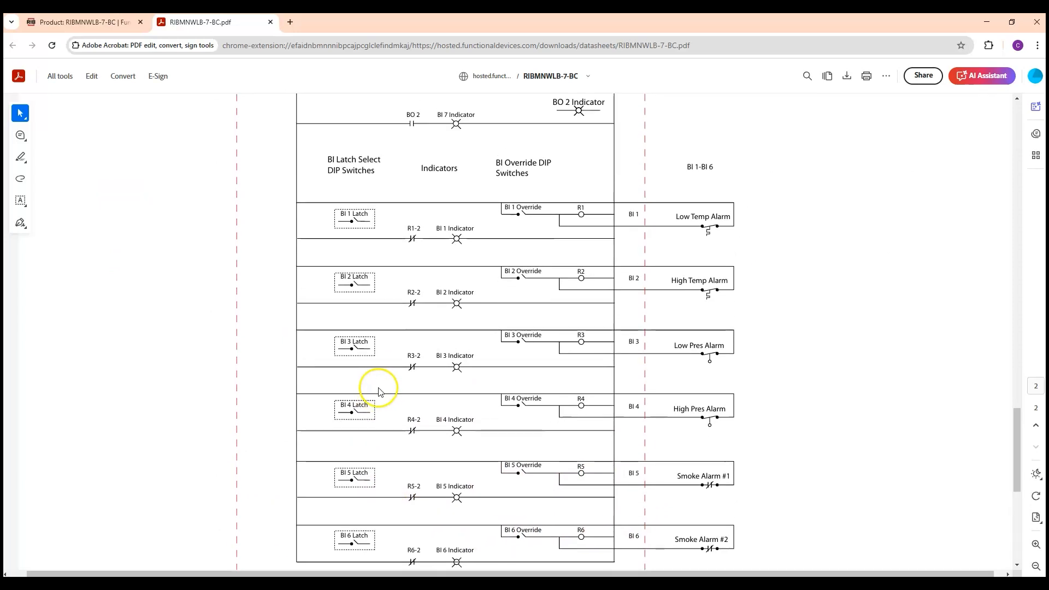
pyautogui.scroll(1, 381, 389)
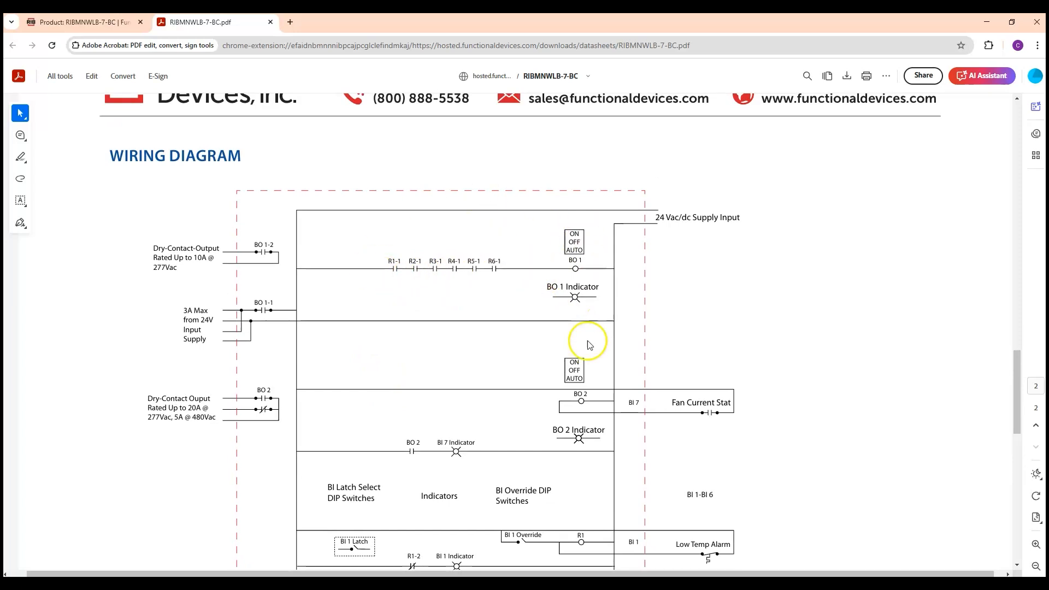
pyautogui.scroll(-6, 584, 344)
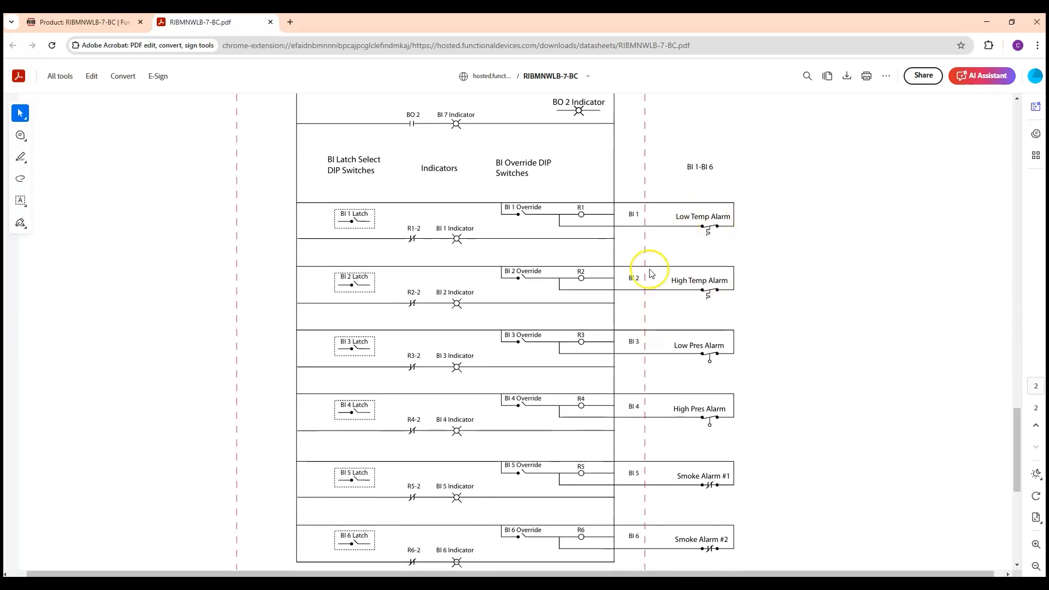
pyautogui.scroll(-2, 673, 362)
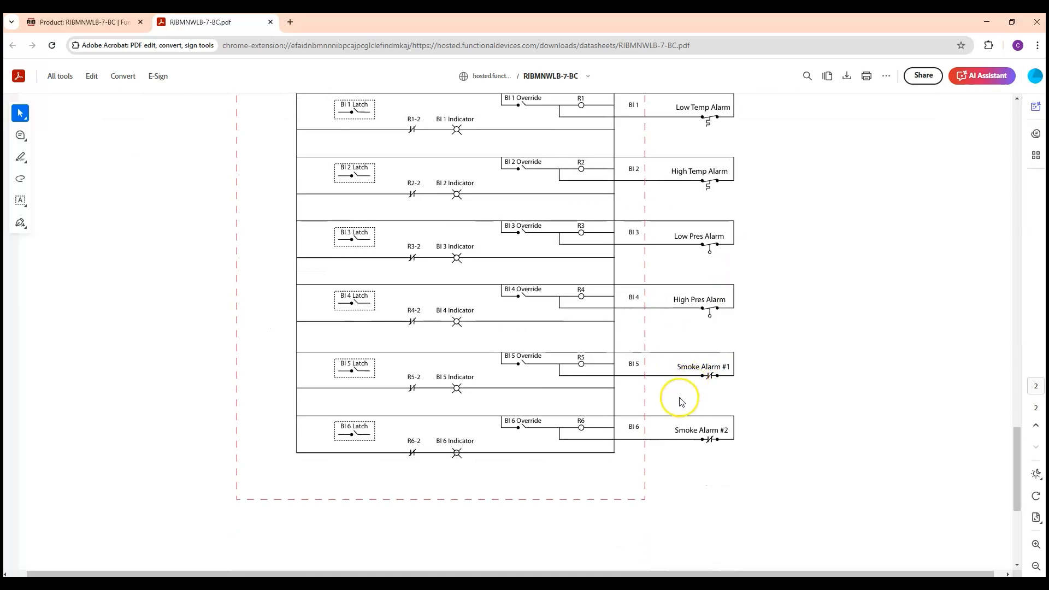
pyautogui.scroll(9, 356, 321)
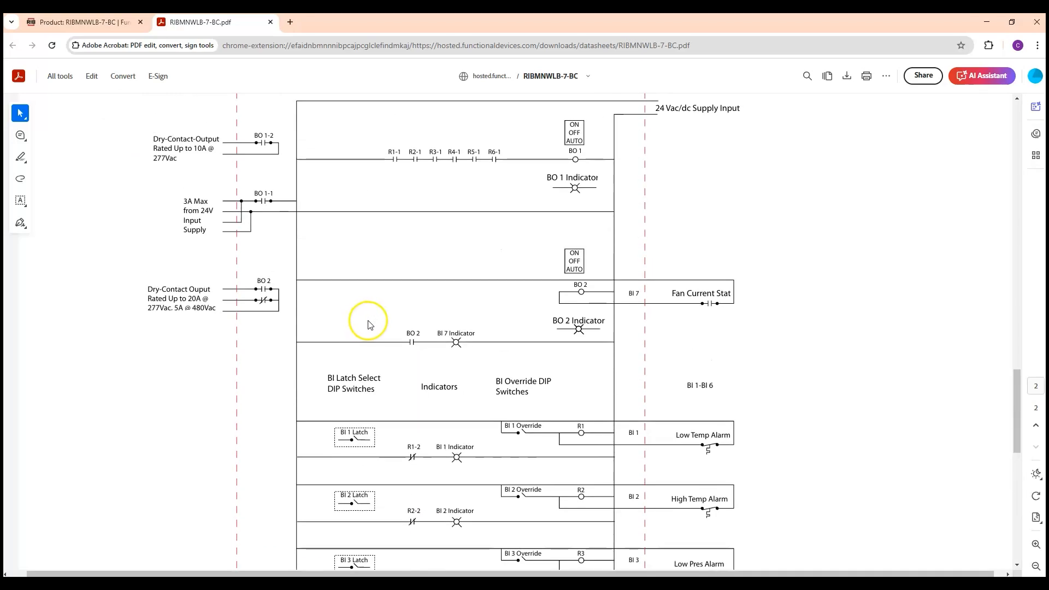
pyautogui.scroll(20, 368, 322)
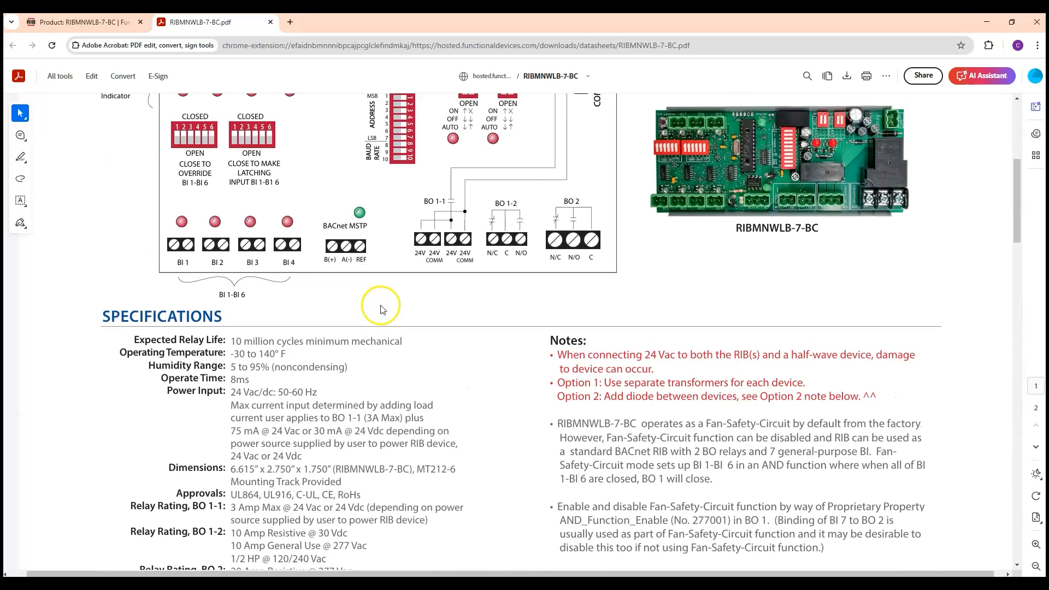
pyautogui.scroll(-3, 383, 307)
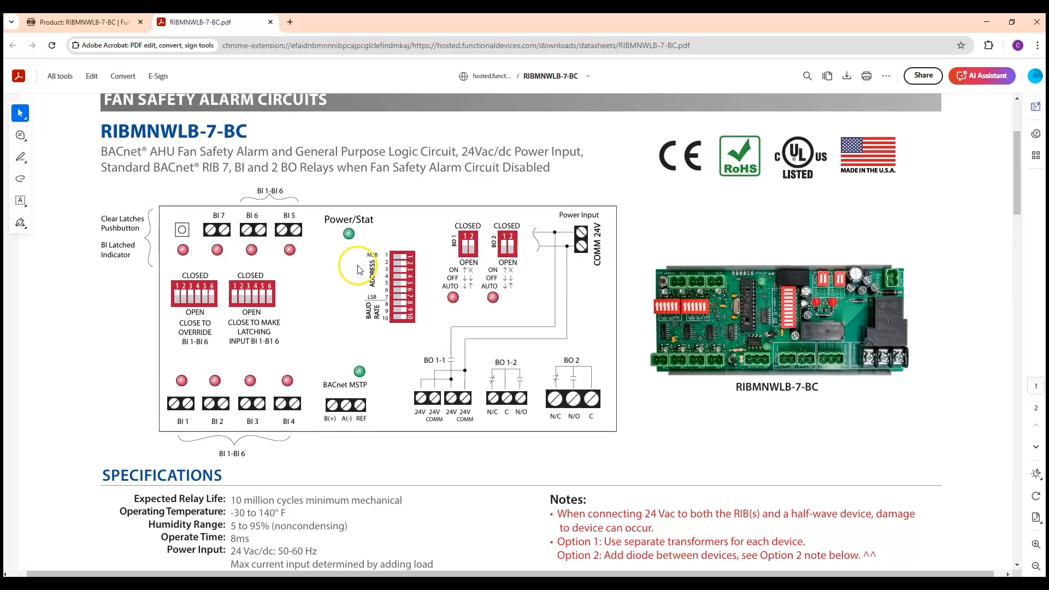
pyautogui.scroll(-1, 359, 268)
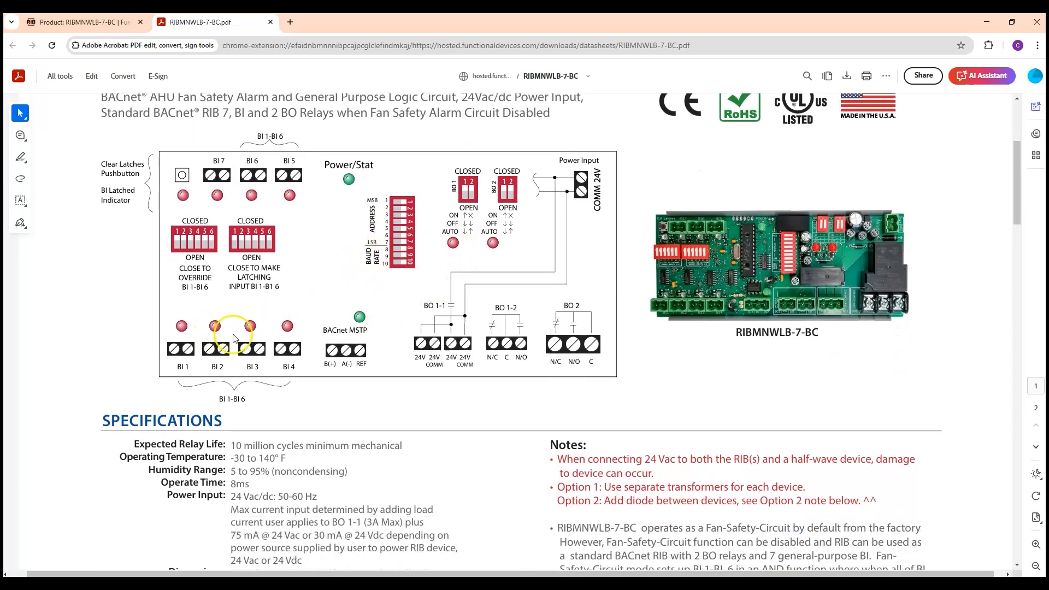
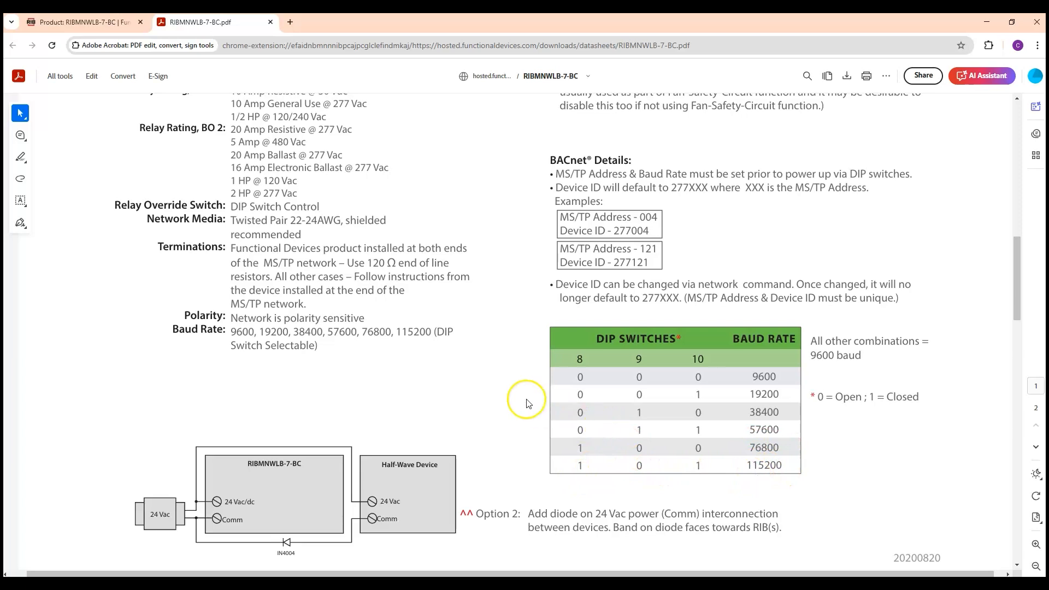
# Examine the datasheet's BACnet details, default device ID format, DIP switch baud rate table and network termination specifications
pyautogui.scroll(-2, 468, 391)
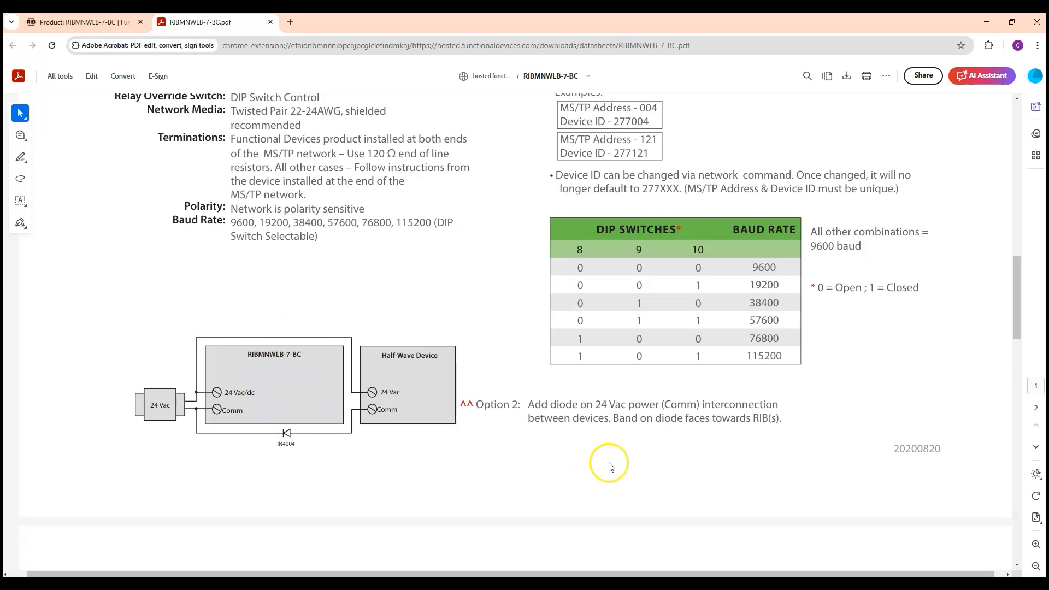
pyautogui.scroll(2, 734, 448)
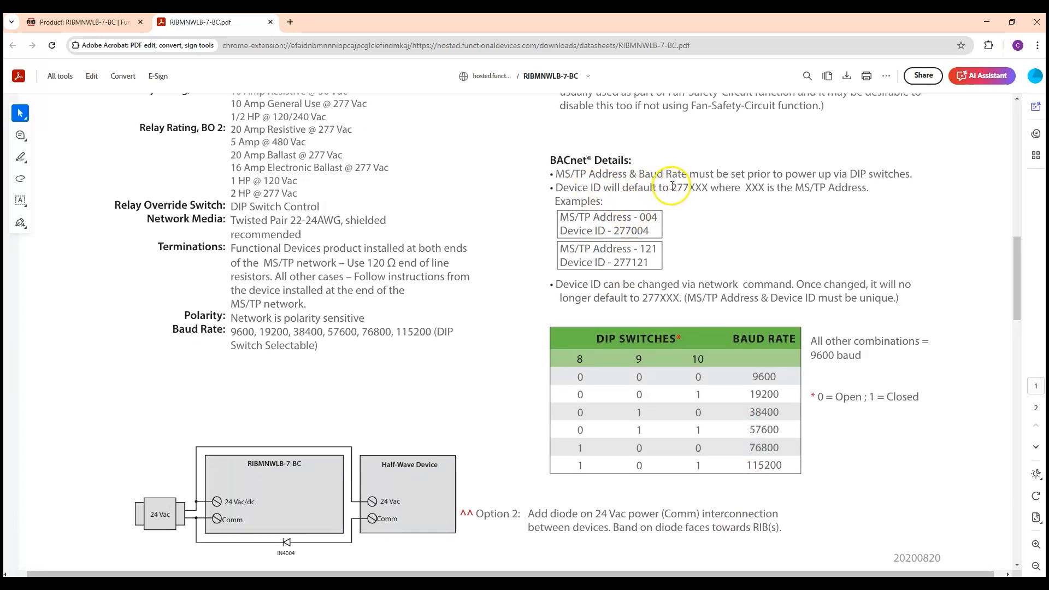
pyautogui.moveTo(671, 187); pyautogui.dragTo(707, 187)
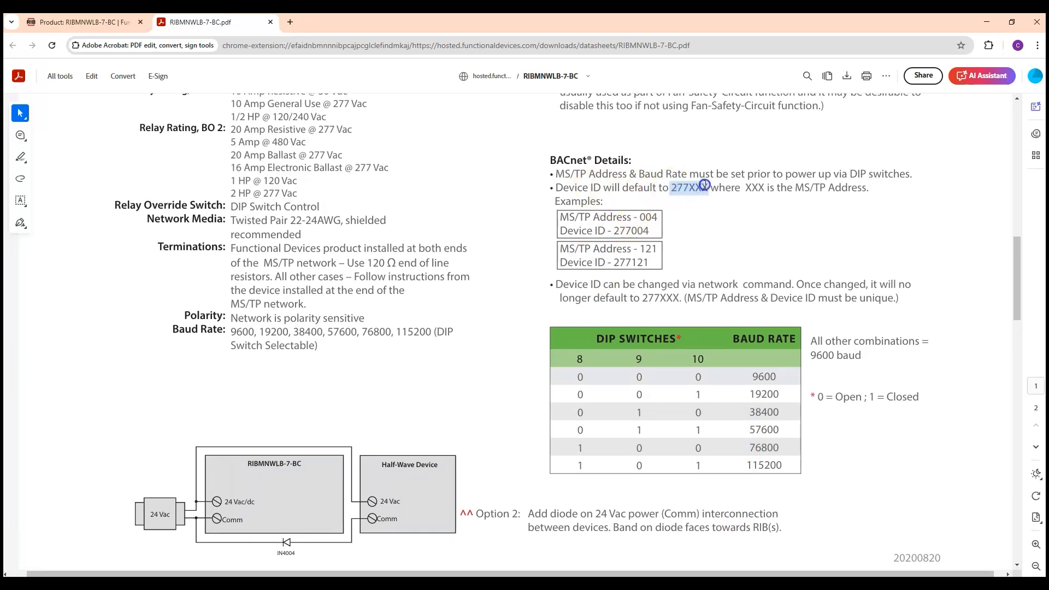
pyautogui.moveTo(594, 225); pyautogui.dragTo(544, 214)
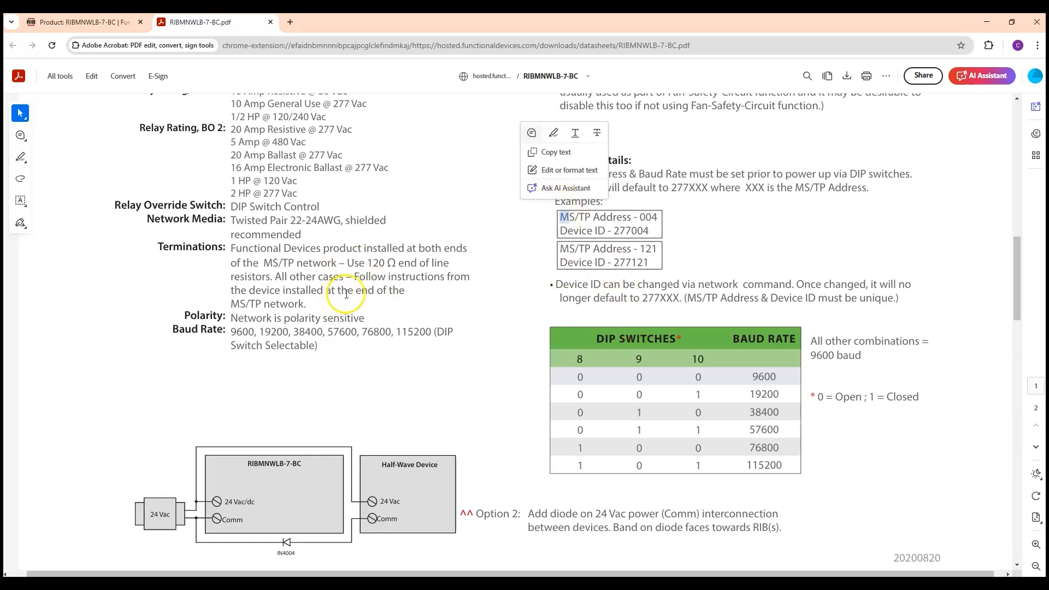
pyautogui.moveTo(347, 263); pyautogui.dragTo(449, 263)
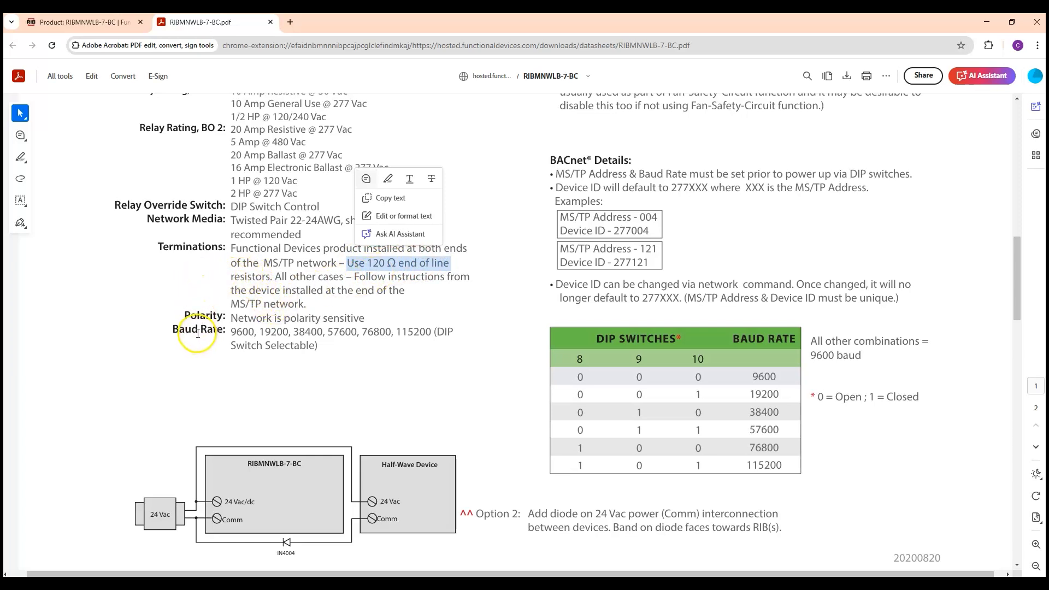
pyautogui.scroll(3, 196, 335)
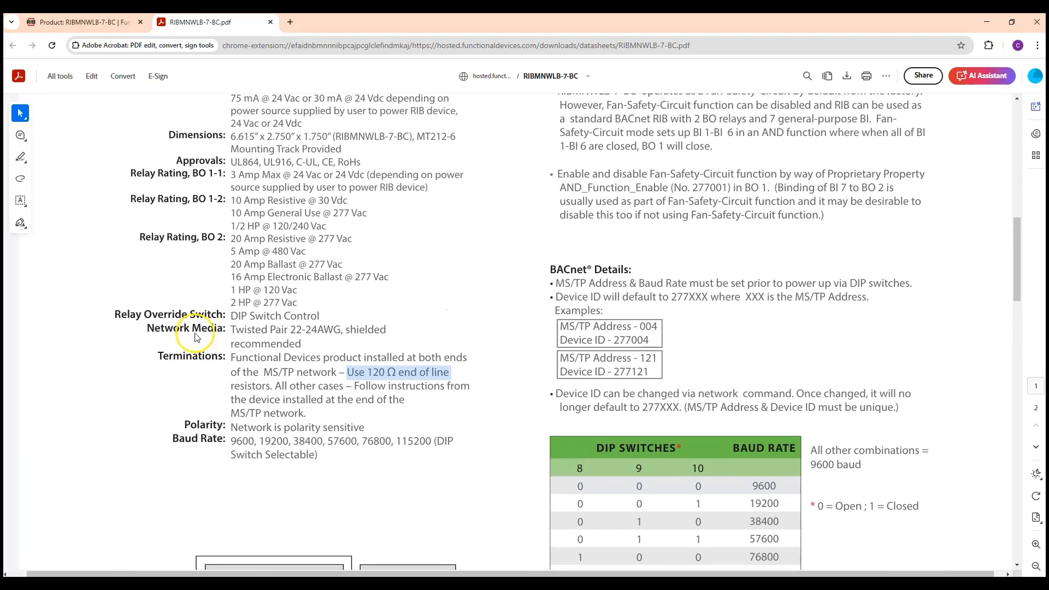
pyautogui.click(183, 324)
pyautogui.scroll(2, 182, 324)
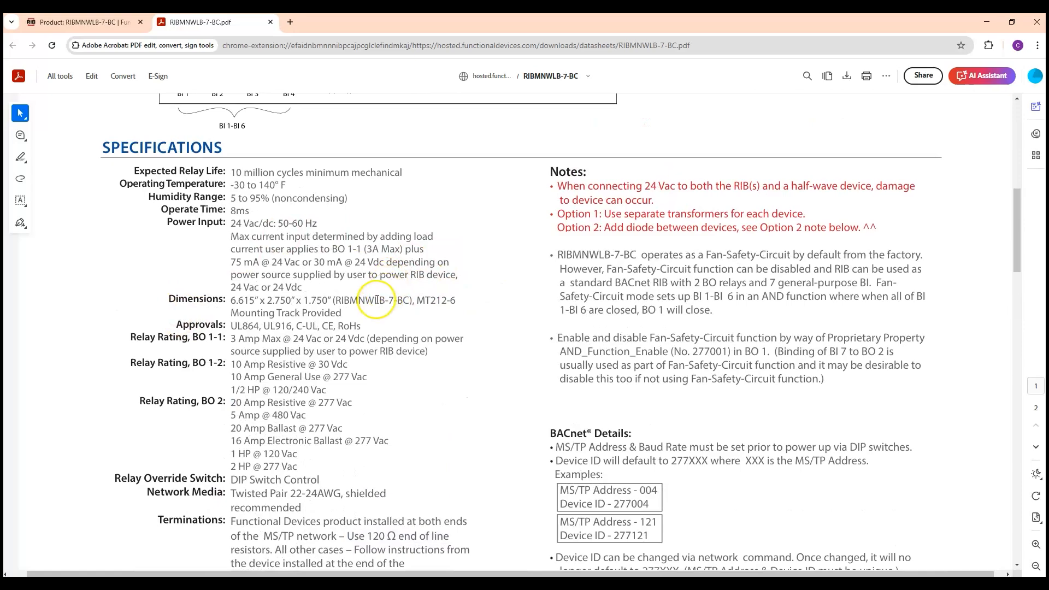
pyautogui.scroll(-5, 375, 299)
pyautogui.scroll(-18, 374, 306)
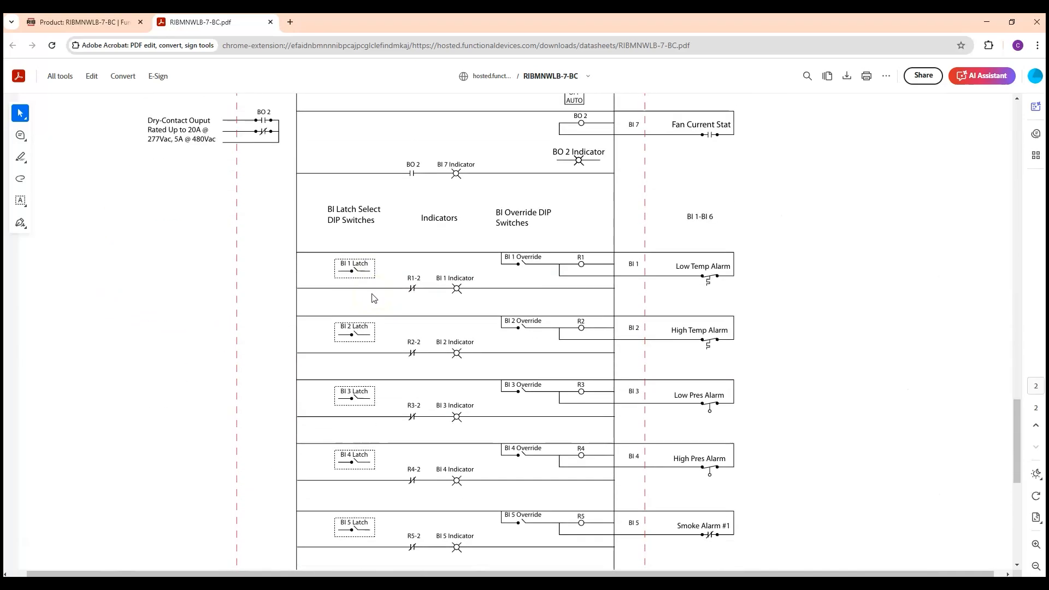
# Close the browser, open the BacnetNetwork device manager and discover BACnet devices on network 2000 only
pyautogui.click(1036, 27)
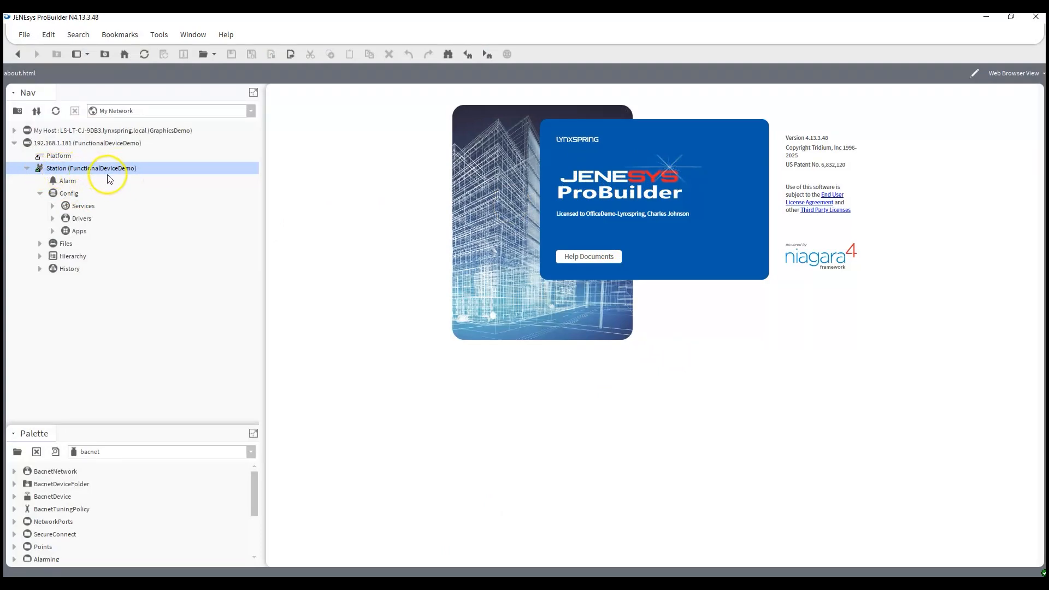
pyautogui.click(52, 218)
pyautogui.doubleClick(91, 245)
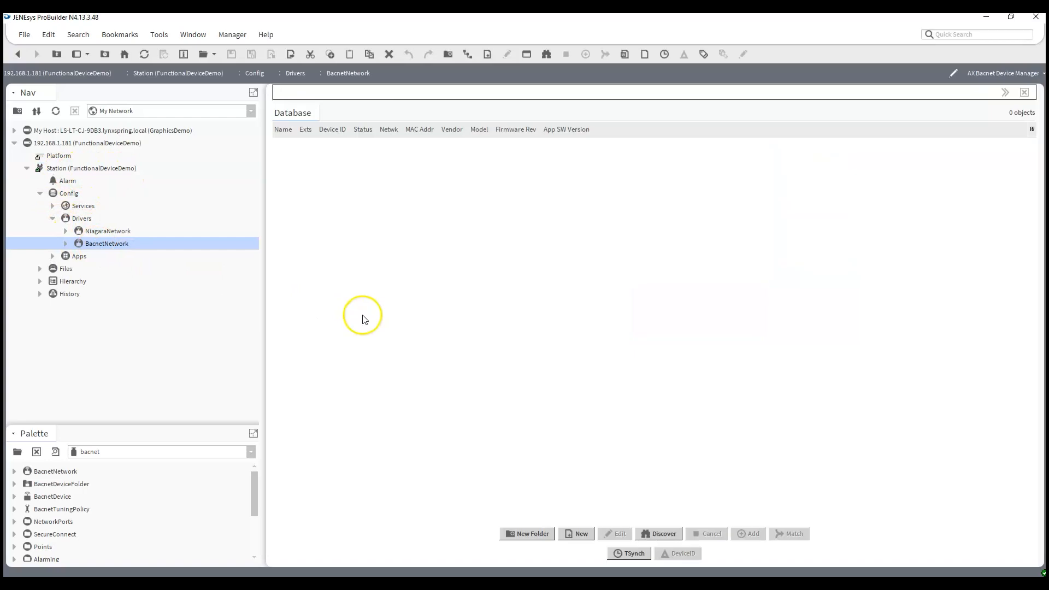
pyautogui.click(658, 533)
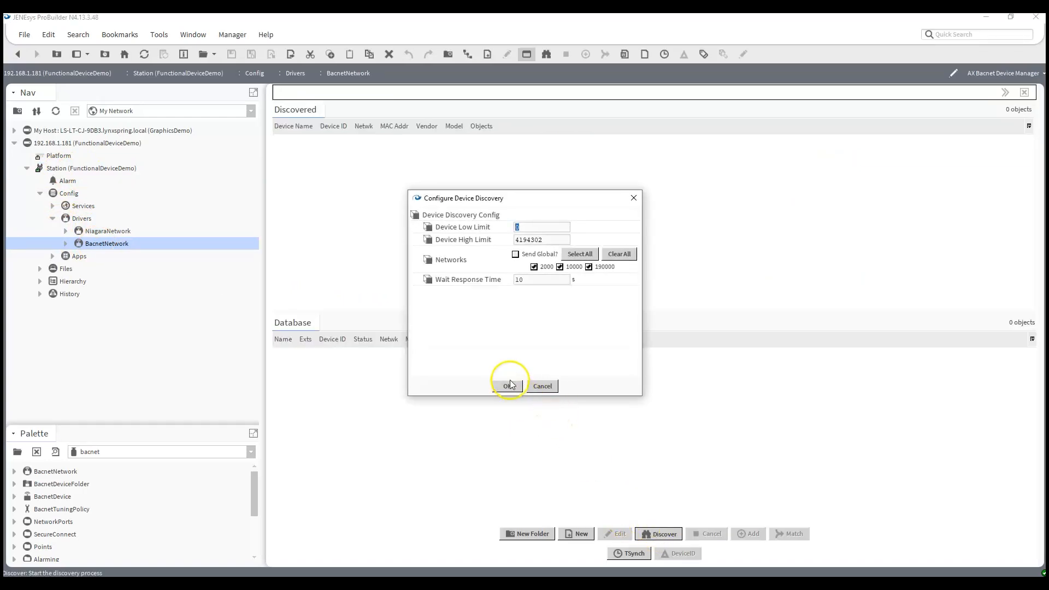
pyautogui.click(560, 267)
pyautogui.click(588, 266)
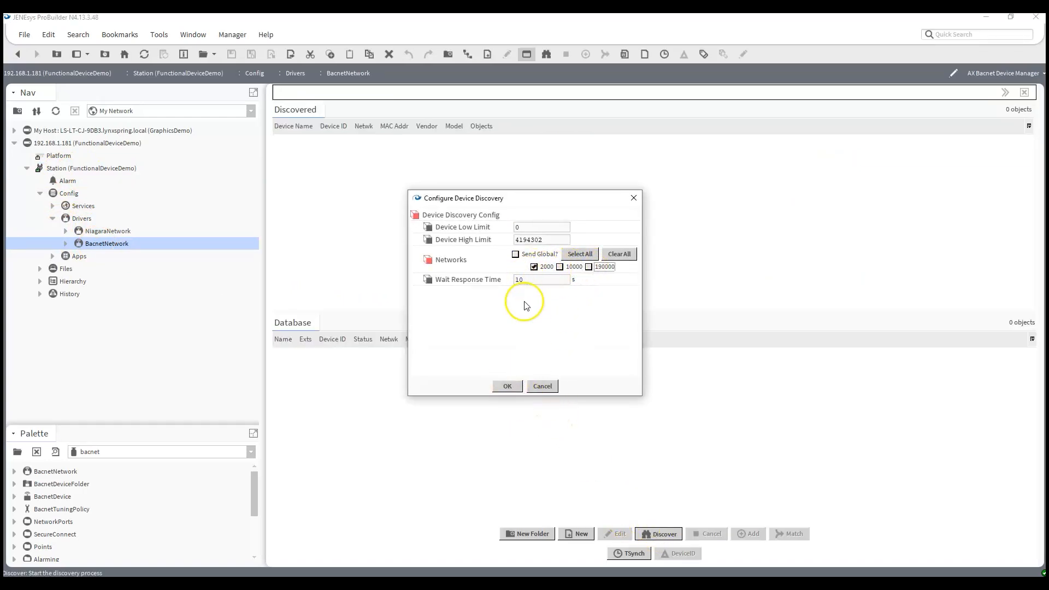
pyautogui.click(504, 386)
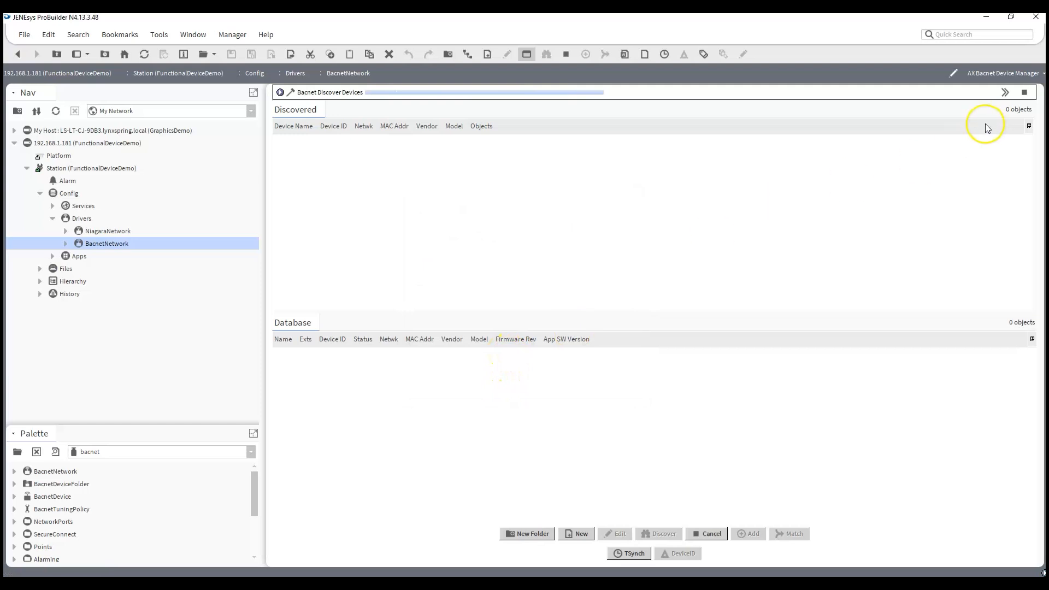
pyautogui.click(1005, 93)
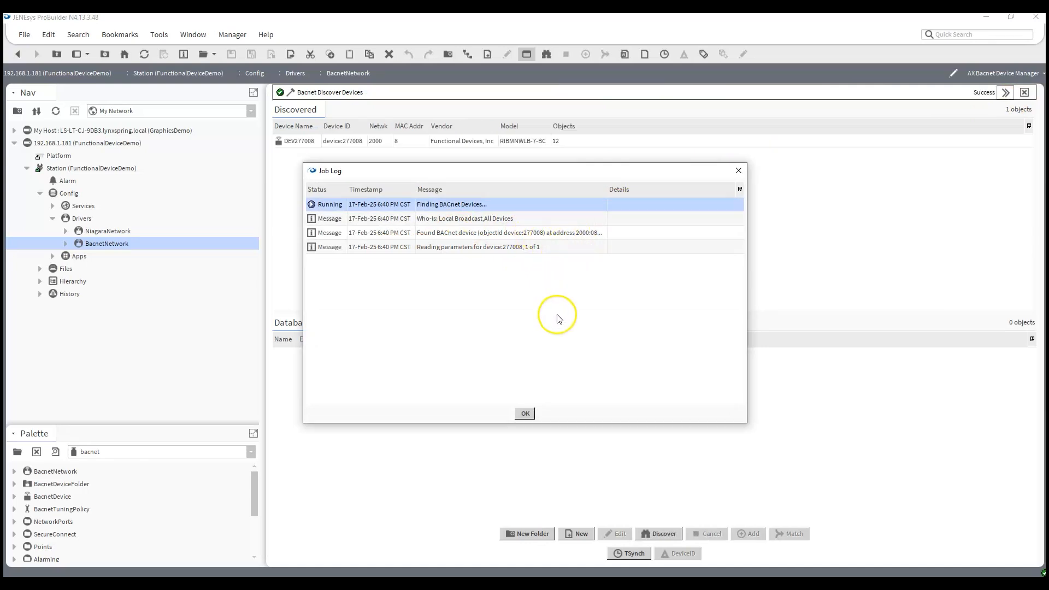
pyautogui.click(525, 413)
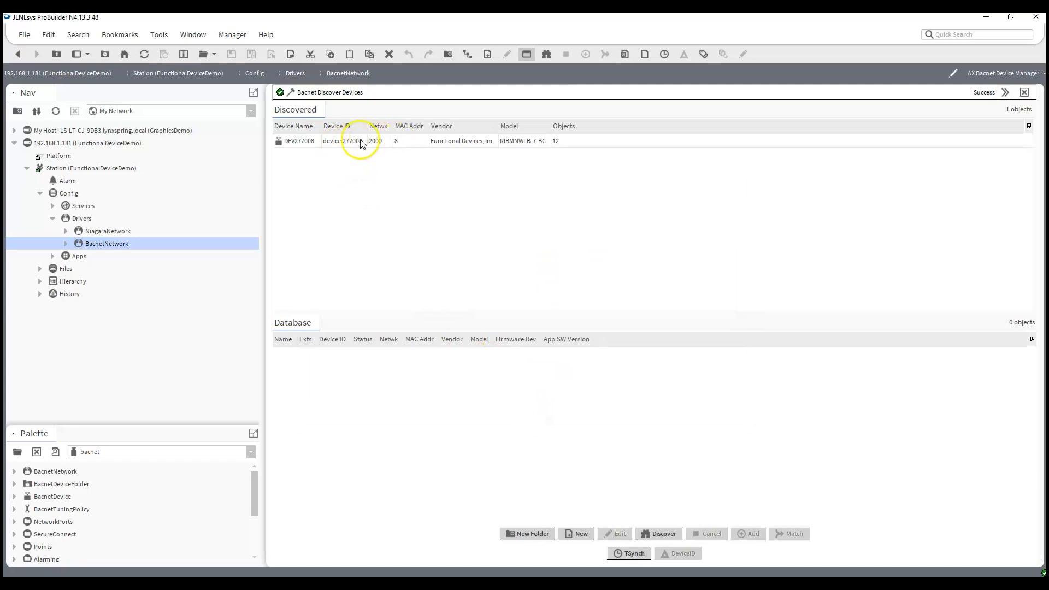
# Add the discovered RIBMNWLB-7-BC device to the database with the name BACnet_MSTP_RIB
pyautogui.click(301, 143)
pyautogui.moveTo(304, 151); pyautogui.dragTo(378, 416)
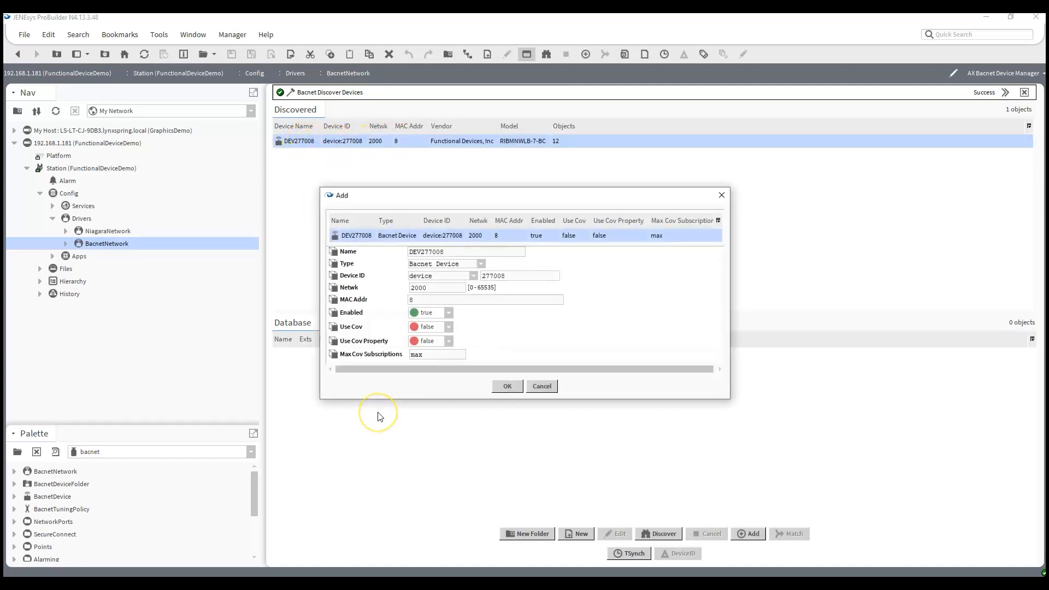
pyautogui.moveTo(462, 252); pyautogui.dragTo(239, 272)
pyautogui.write('BQA')
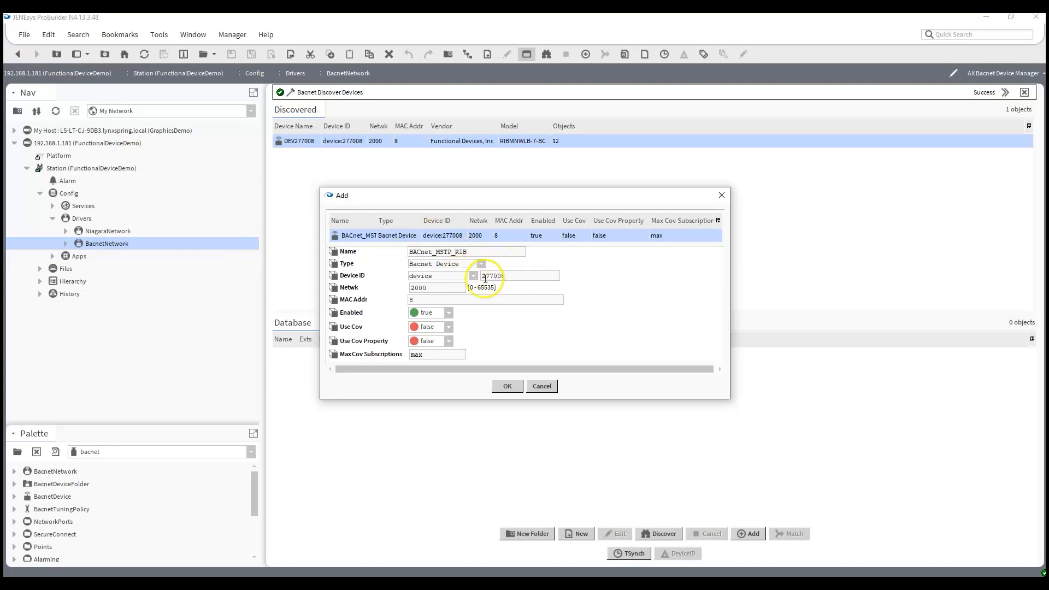
pyautogui.click(507, 387)
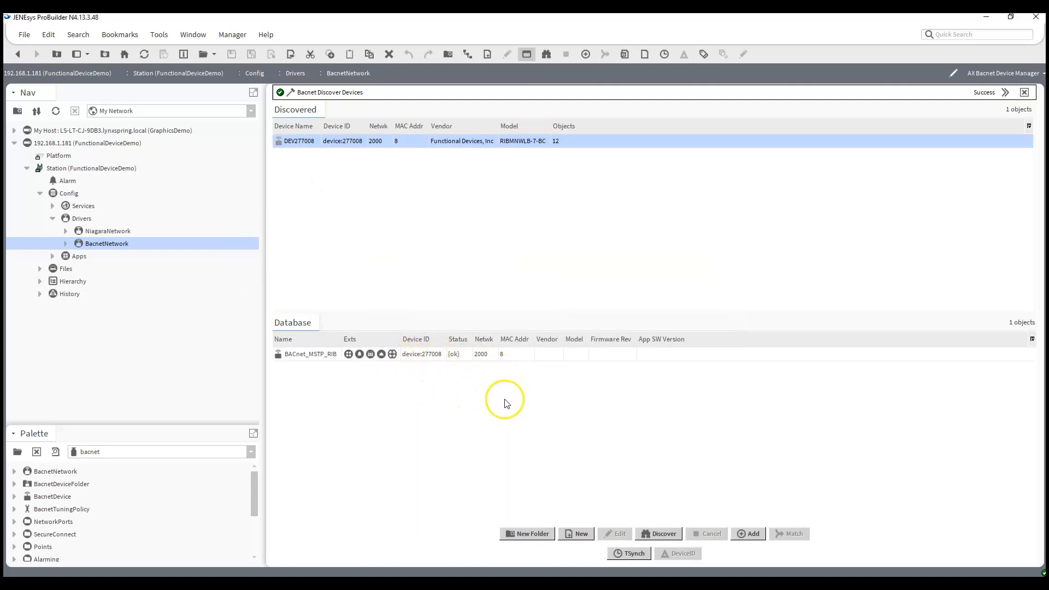
# Change the BACnet_MSTP_RIB device ID to 2008 and write it to the remote device
pyautogui.click(422, 356)
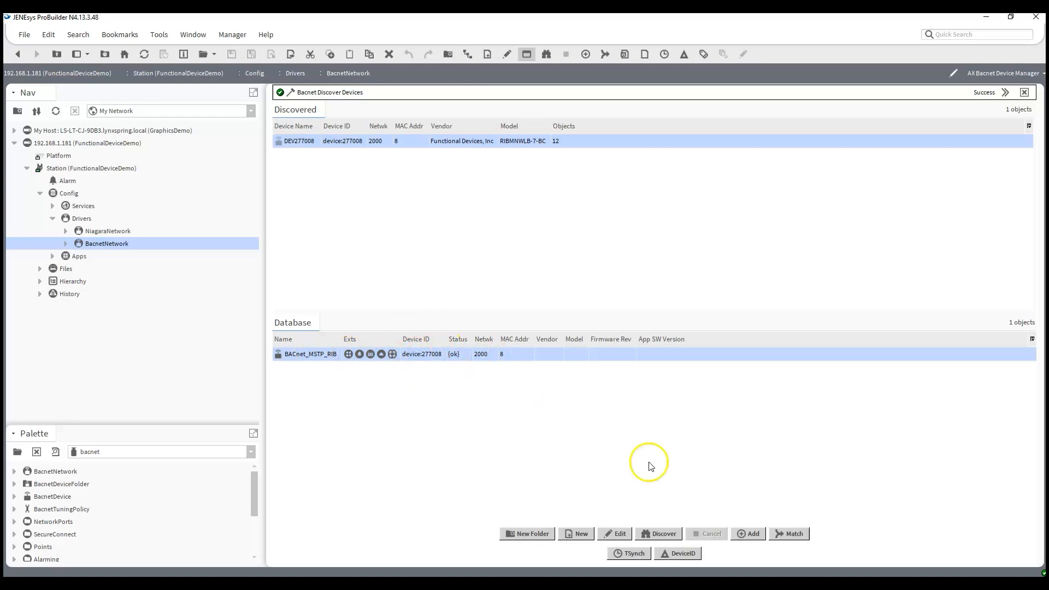
pyautogui.click(679, 553)
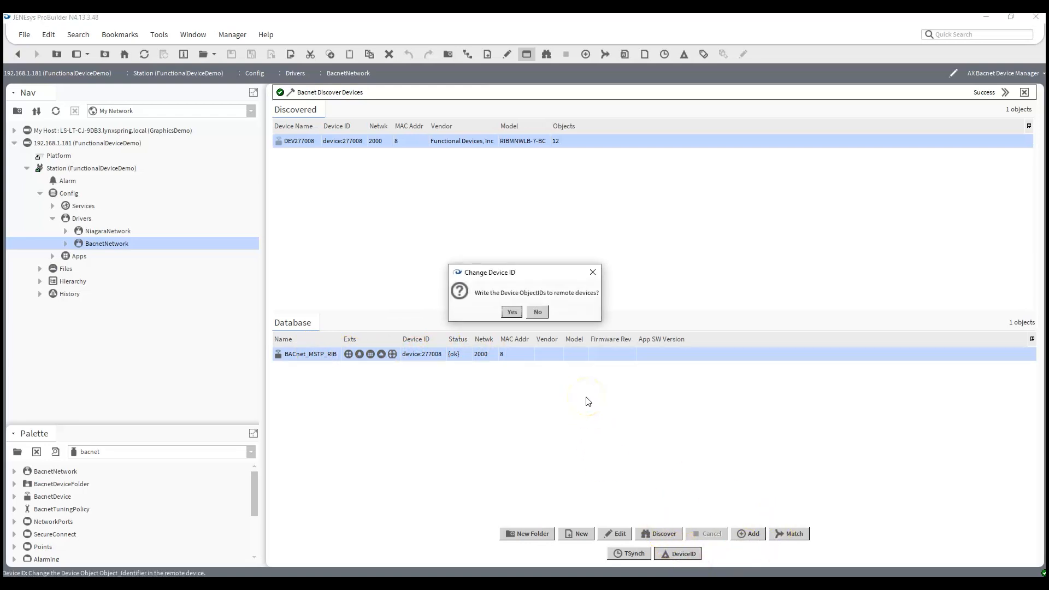
pyautogui.click(512, 313)
pyautogui.doubleClick(554, 313)
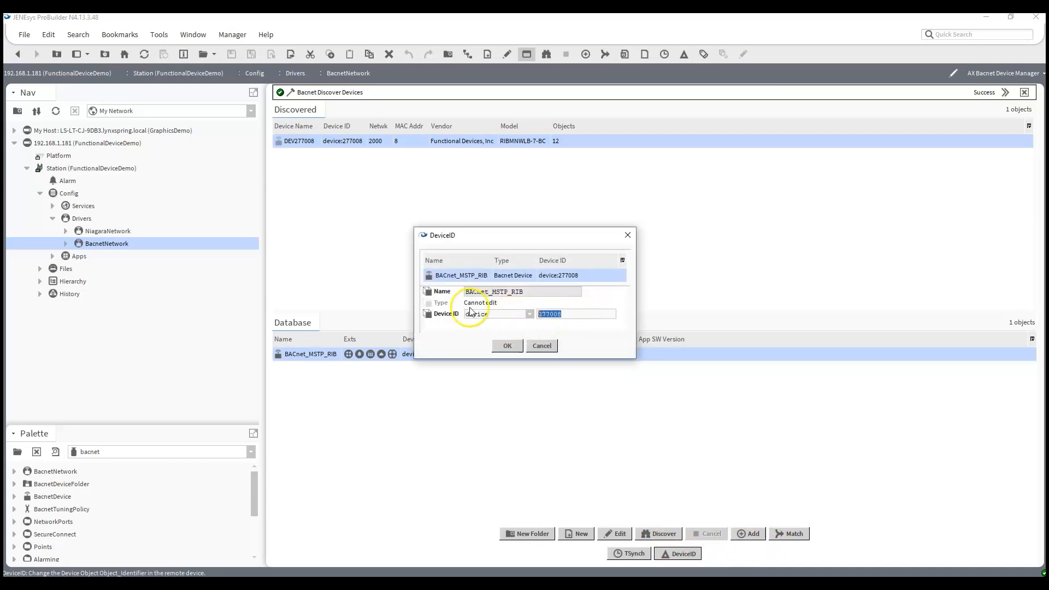
pyautogui.write('20')
pyautogui.click(506, 345)
pyautogui.click(498, 385)
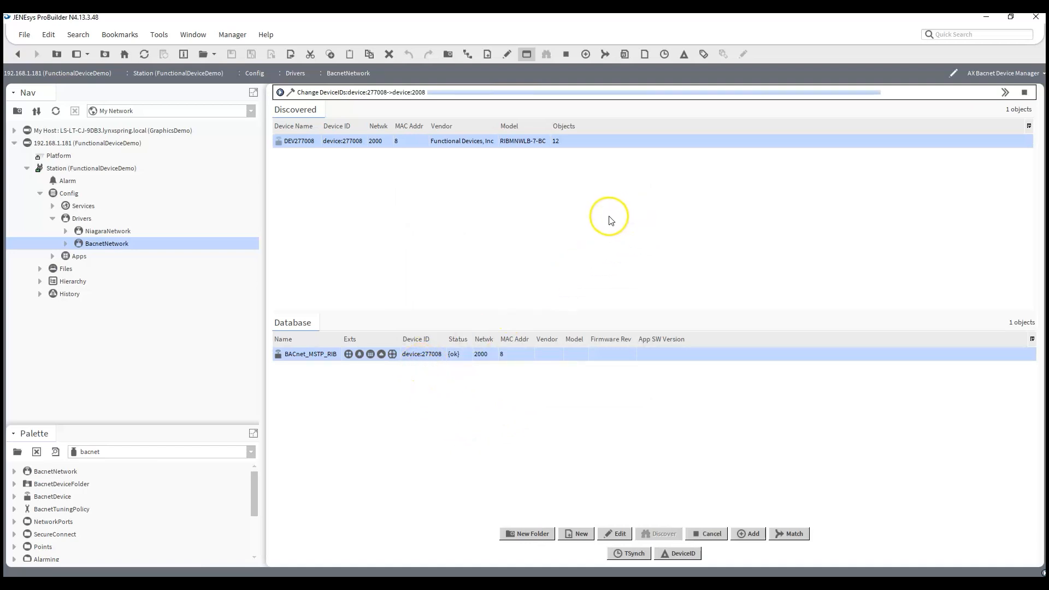
pyautogui.click(525, 309)
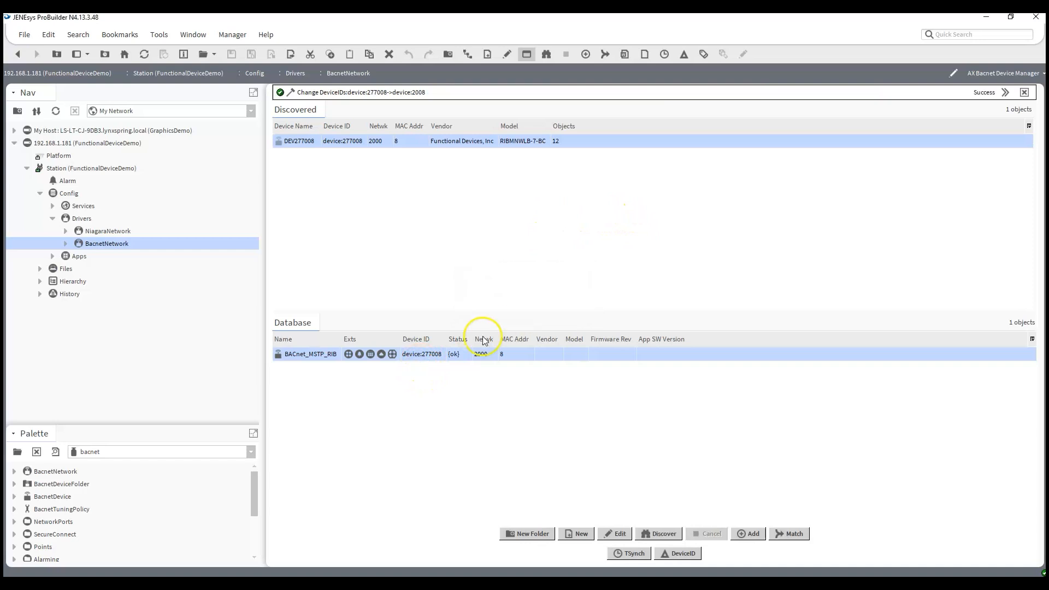
# Refresh the device list, open the BACnet_MSTP_RIB device's Points manager and discover its points
pyautogui.click(144, 55)
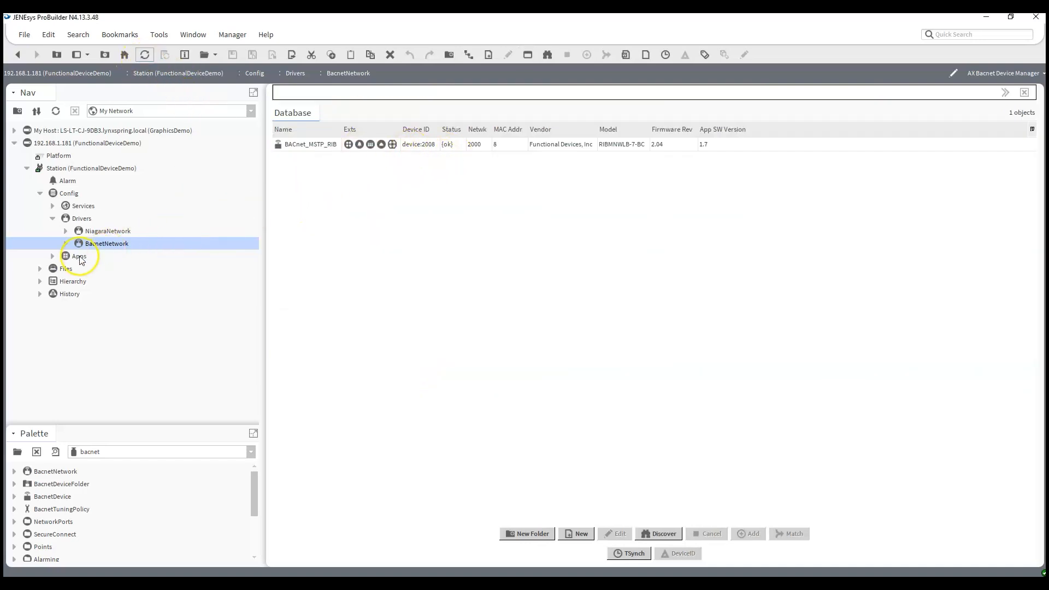
pyautogui.click(66, 243)
pyautogui.click(78, 307)
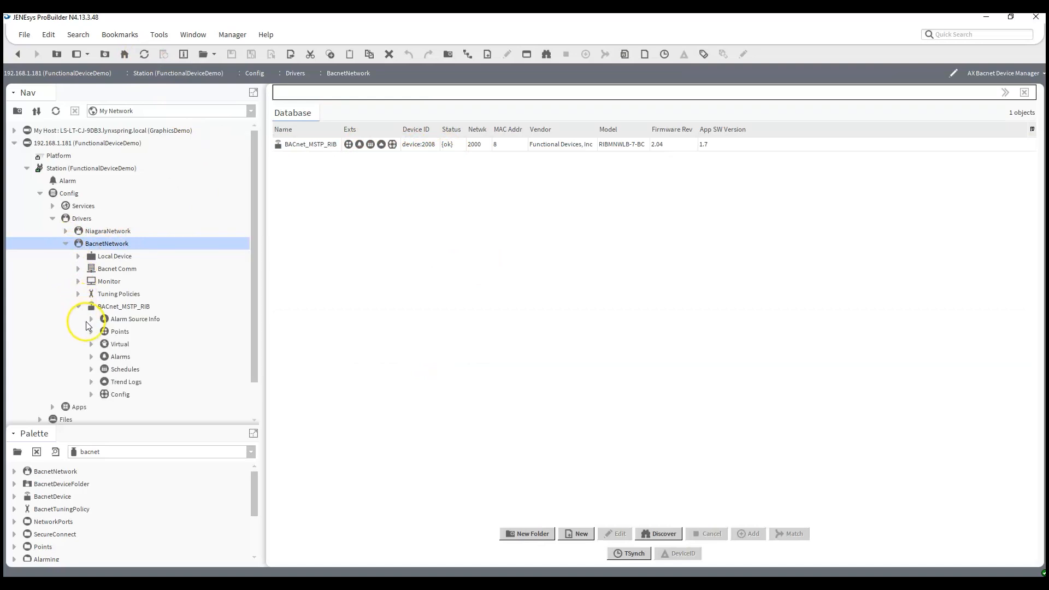
pyautogui.doubleClick(118, 331)
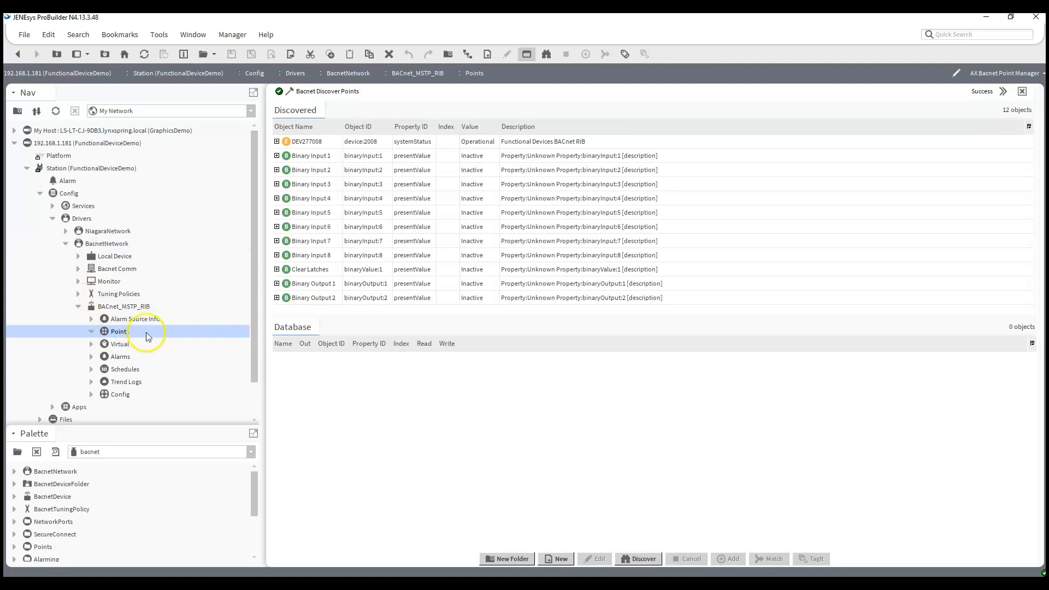
pyautogui.click(637, 557)
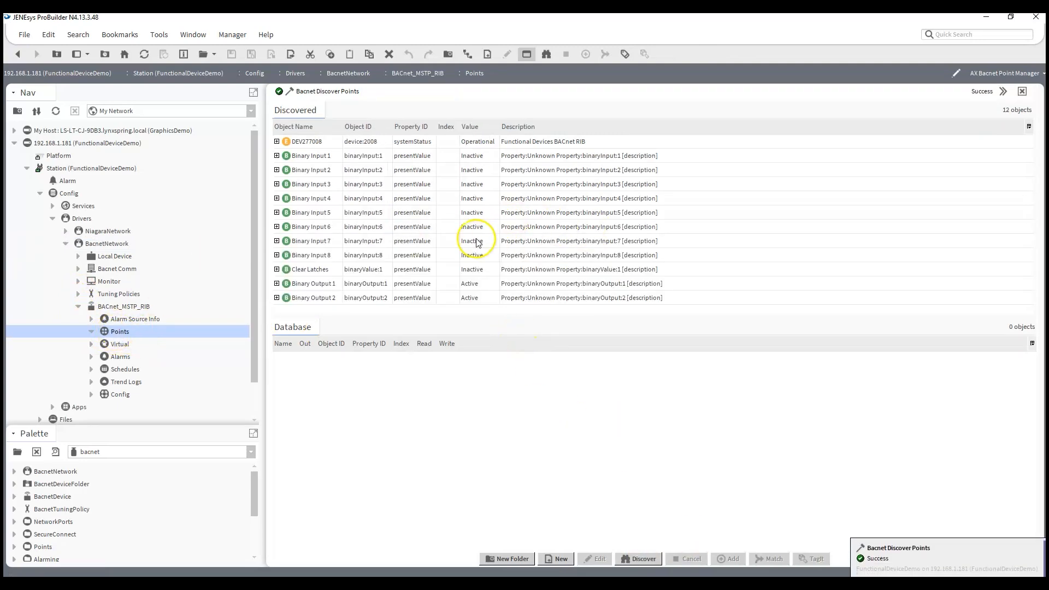
# Add Binary Output 1 and 2 as enabled points named ExhaustFan and ReturnFan
pyautogui.click(314, 284)
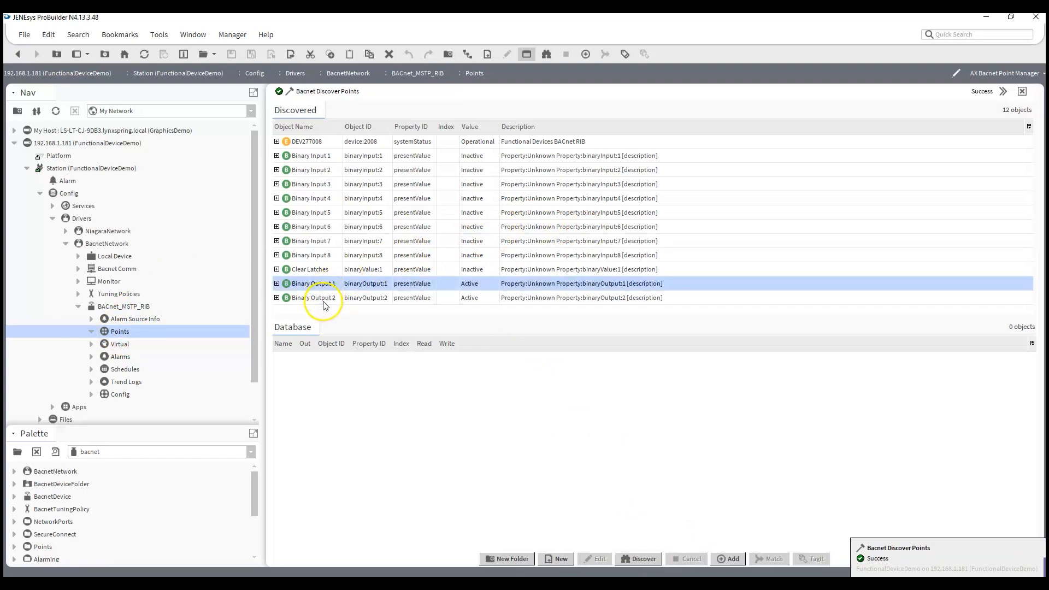
pyautogui.keyDown('shift'); pyautogui.click(326, 302); pyautogui.keyUp('shift')
pyautogui.moveTo(327, 297); pyautogui.dragTo(465, 424)
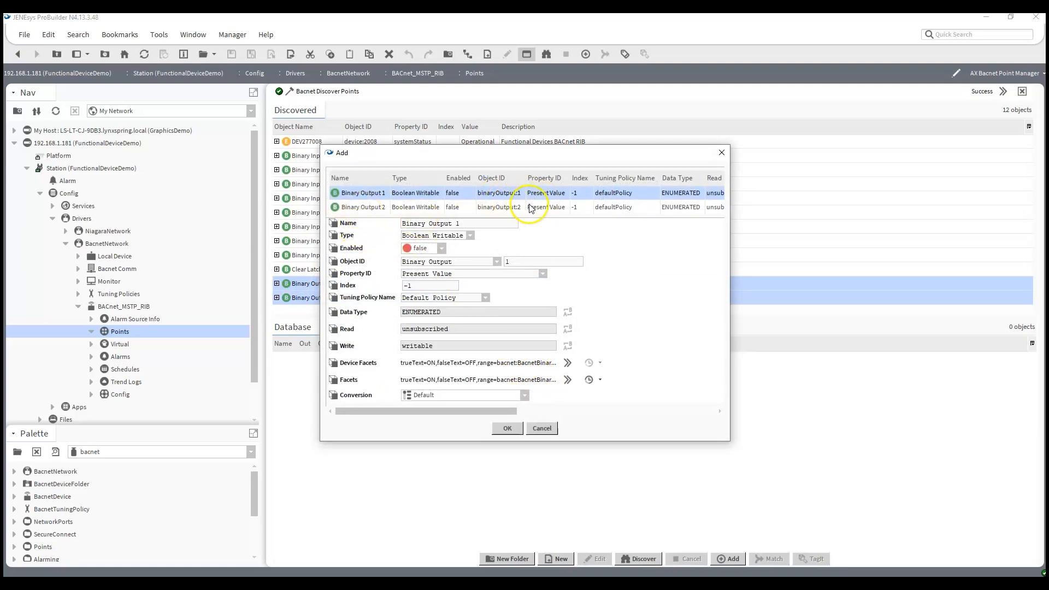
pyautogui.keyDown('shift'); pyautogui.click(364, 207); pyautogui.keyUp('shift')
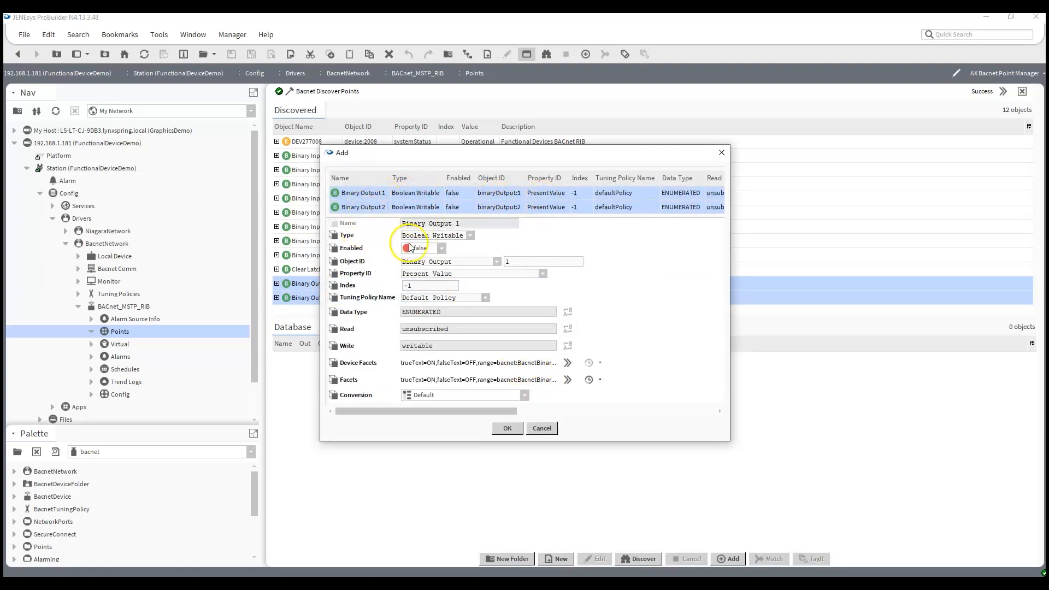
pyautogui.click(442, 249)
pyautogui.click(421, 260)
pyautogui.click(363, 198)
pyautogui.moveTo(465, 223); pyautogui.dragTo(303, 199)
pyautogui.write('ExhaustFan')
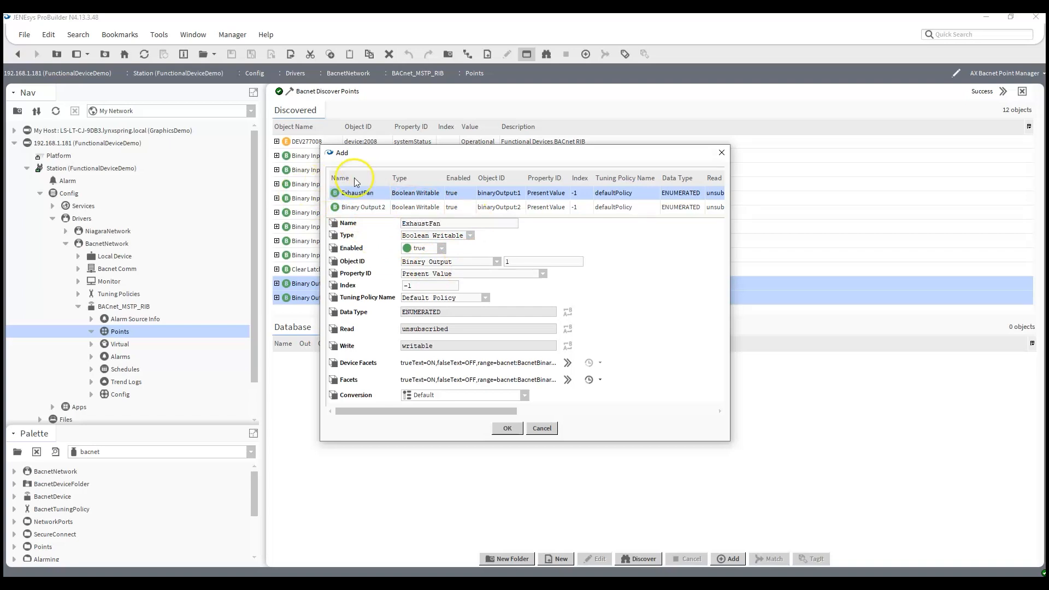
pyautogui.click(369, 208)
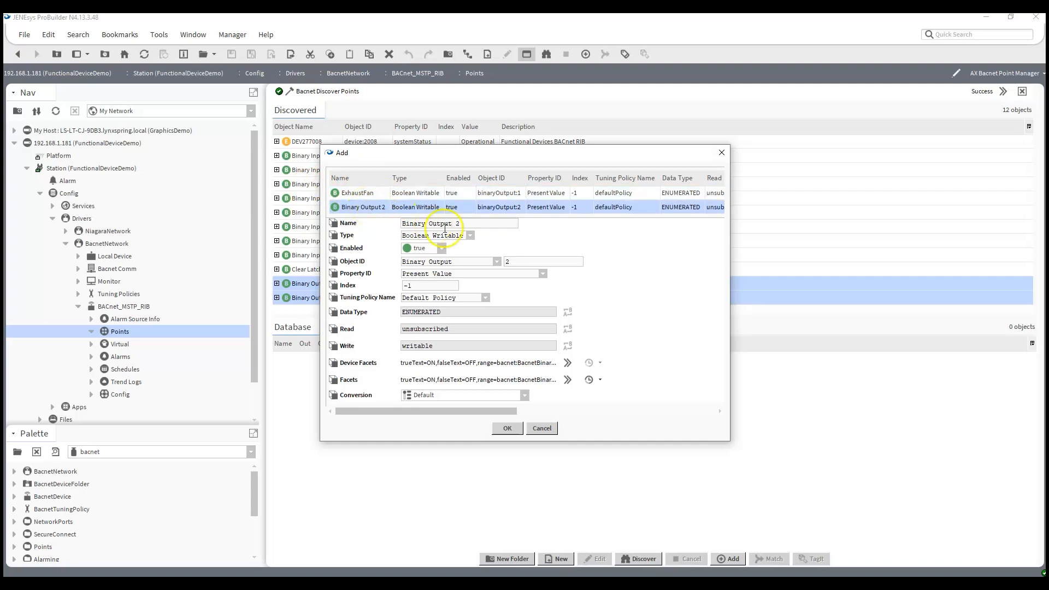
pyautogui.moveTo(484, 221); pyautogui.dragTo(300, 197)
pyautogui.write('ReturnFan')
pyautogui.click(507, 427)
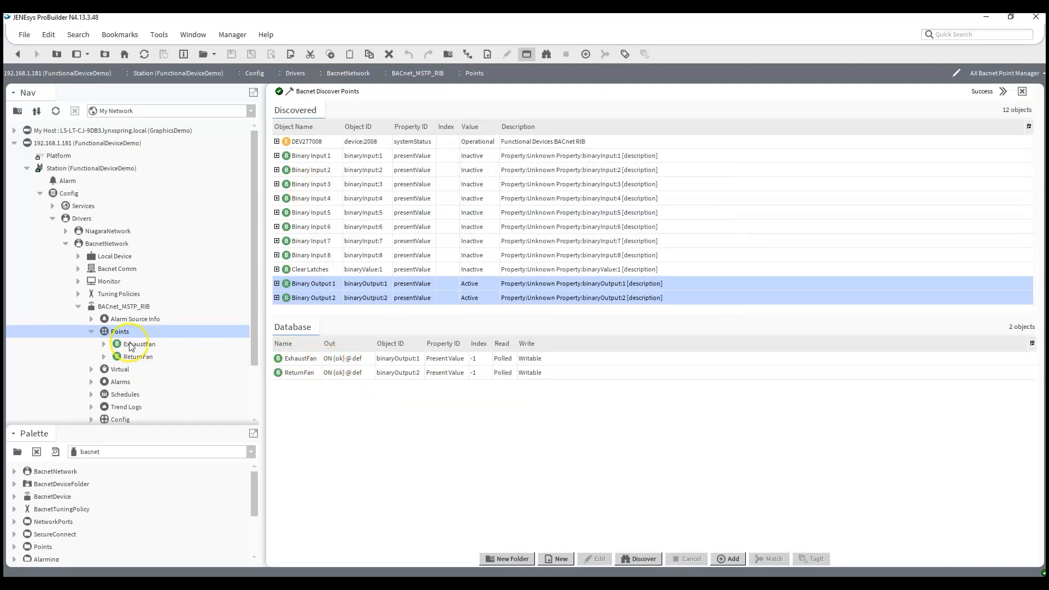
# Issue a Set command of OFF to the ExhaustFan point
pyautogui.rightClick(345, 363)
pyautogui.moveTo(453, 188)
pyautogui.click(483, 273)
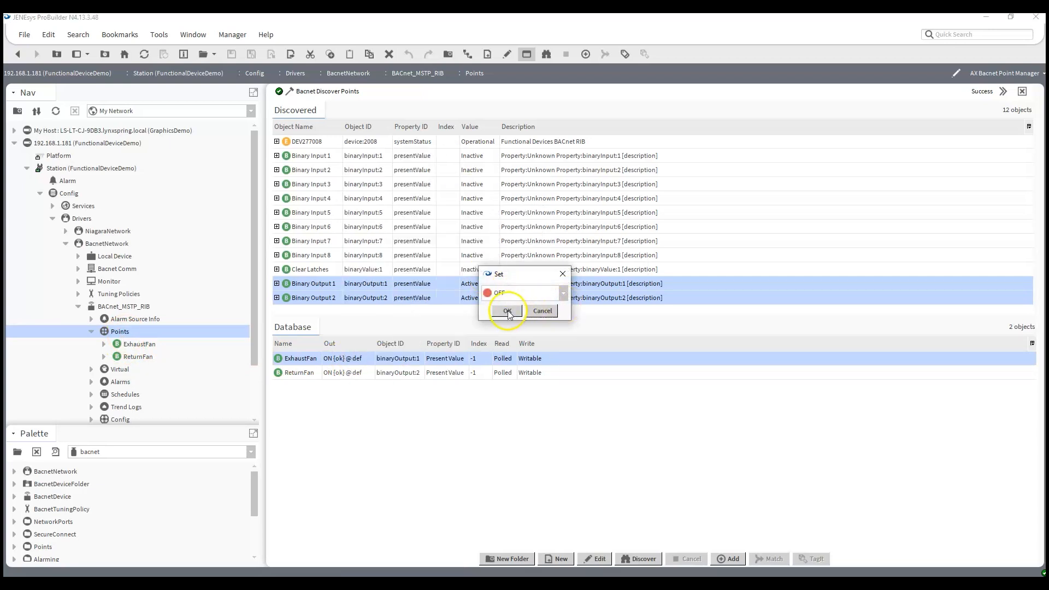
pyautogui.click(512, 309)
# Issue a Set command to the ReturnFan point
pyautogui.rightClick(347, 374)
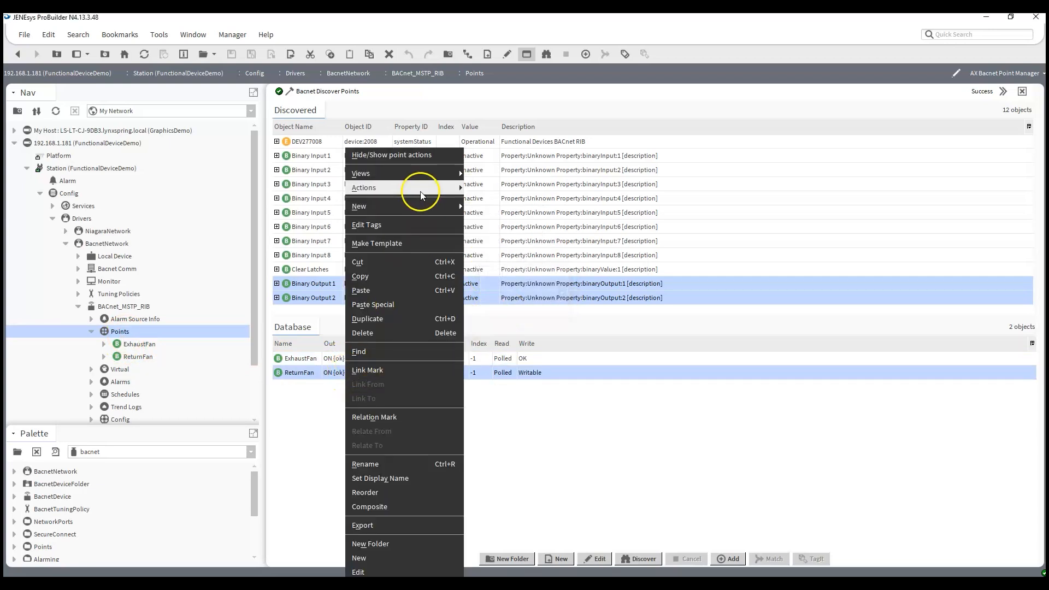
pyautogui.moveTo(417, 188)
pyautogui.click(479, 272)
pyautogui.click(552, 294)
pyautogui.click(508, 309)
pyautogui.click(511, 310)
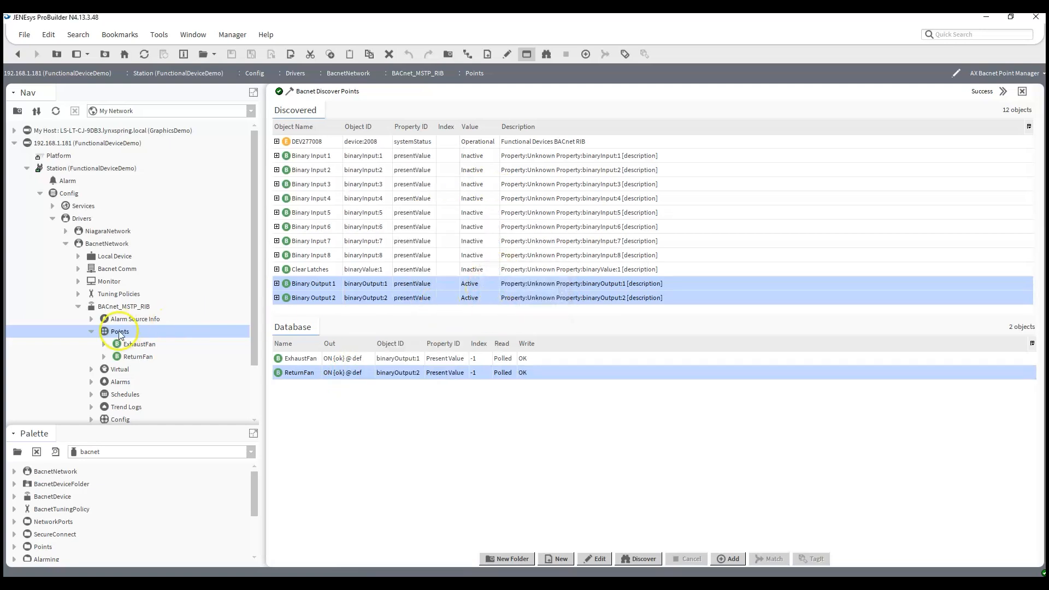
# Open the Points folder in the AX Wire Sheet view and arrange the ExhaustFan and ReturnFan blocks
pyautogui.click(120, 331)
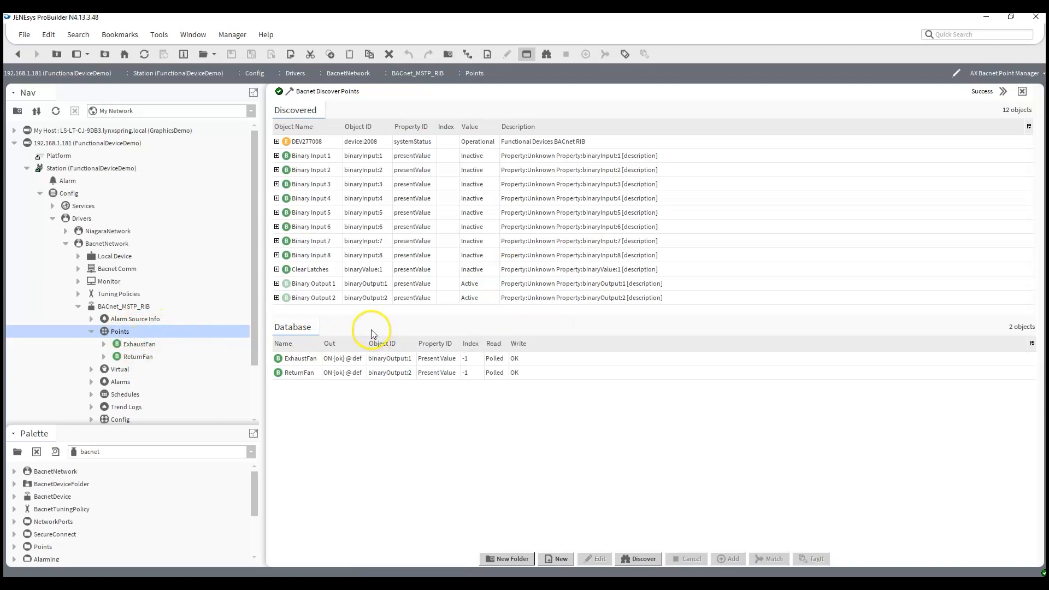
pyautogui.rightClick(119, 332)
pyautogui.moveTo(195, 188)
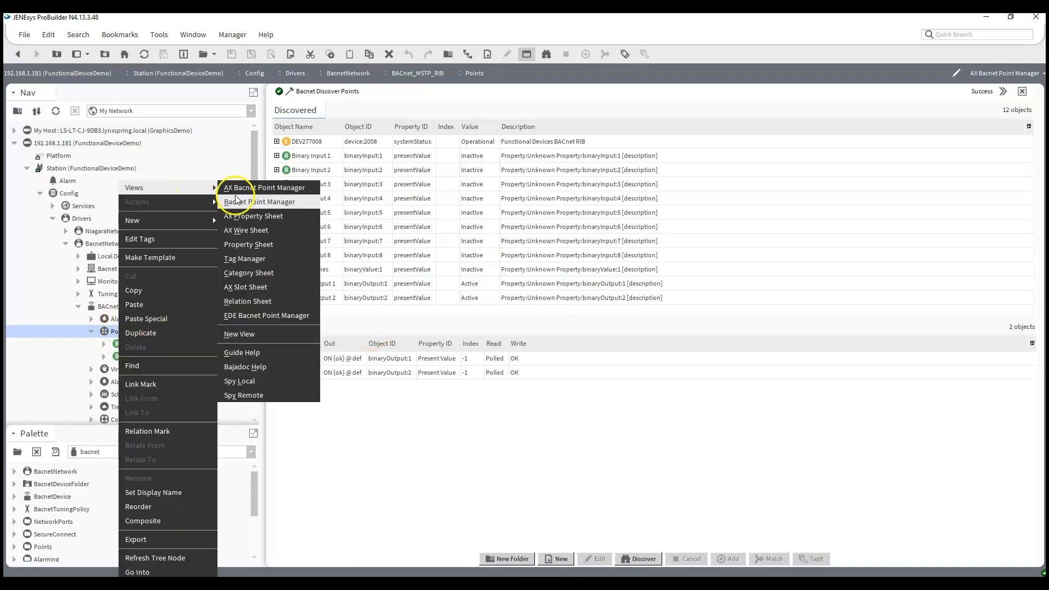
pyautogui.click(245, 231)
pyautogui.moveTo(322, 151); pyautogui.dragTo(611, 240)
pyautogui.moveTo(313, 129); pyautogui.dragTo(627, 181)
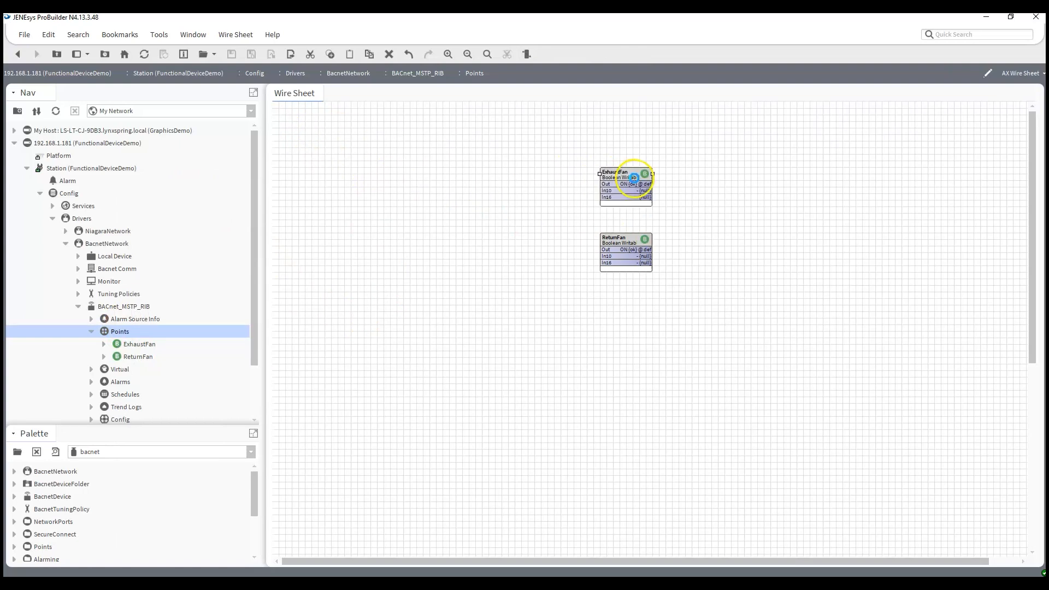
# Add a new BooleanWritable point named TestOut on the wire sheet
pyautogui.rightClick(315, 193)
pyautogui.moveTo(382, 198)
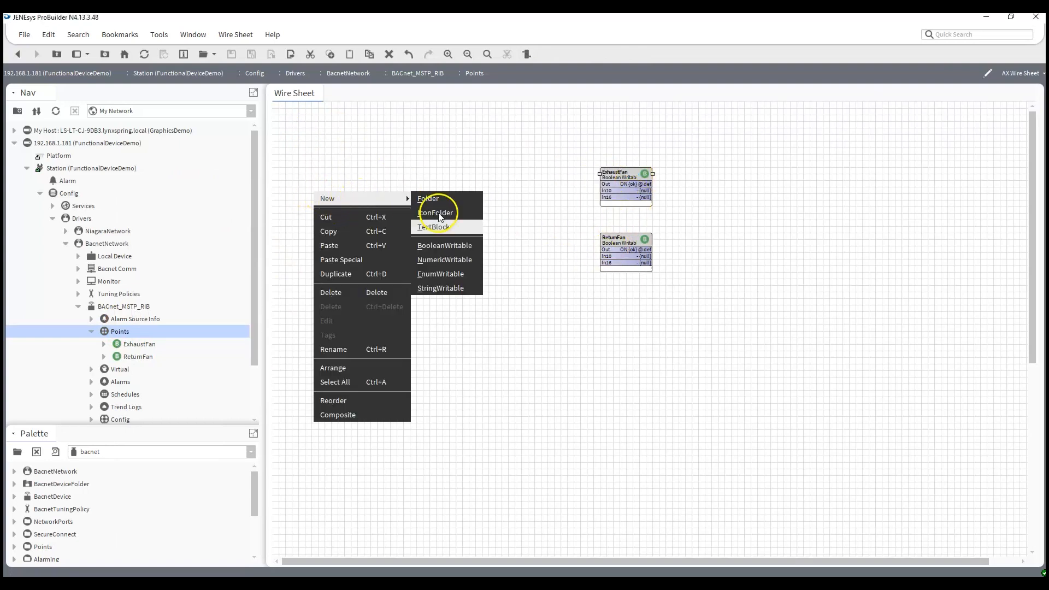
pyautogui.click(445, 244)
pyautogui.write('TestOut')
pyautogui.press('Return')
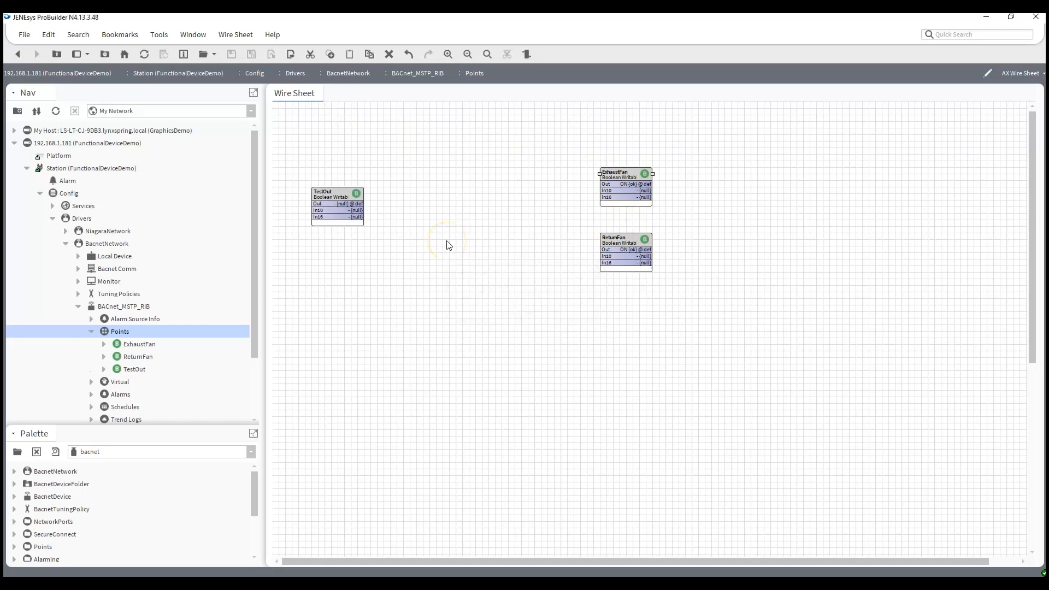
# Set the TestOut point to false
pyautogui.rightClick(352, 202)
pyautogui.moveTo(411, 233)
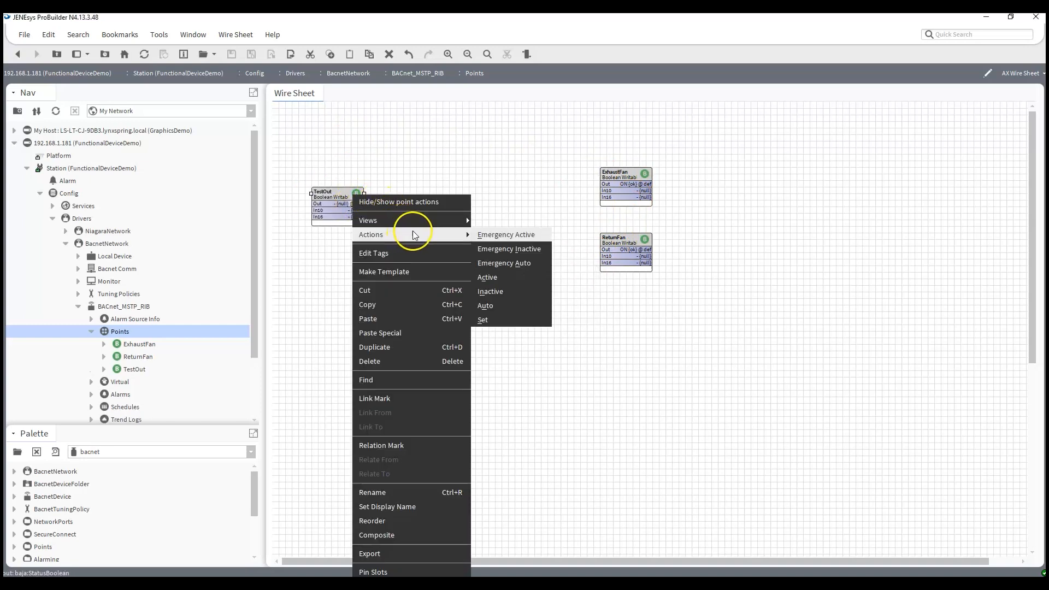
pyautogui.click(503, 309)
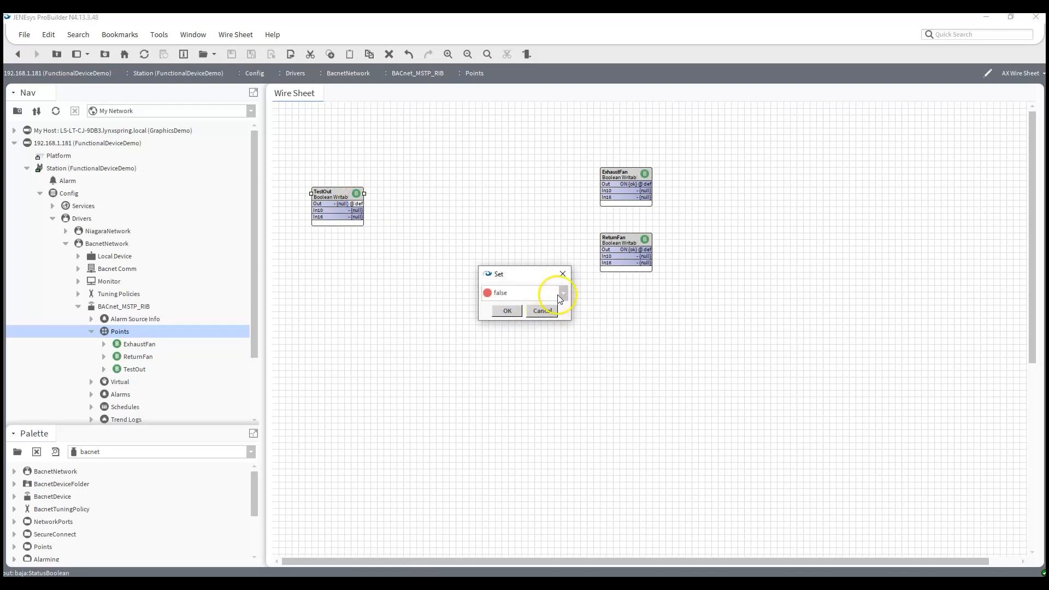
pyautogui.click(506, 310)
# Link TestOut's Out to the In10 inputs of ExhaustFan and ReturnFan, then reposition the TestOut block
pyautogui.moveTo(356, 203); pyautogui.dragTo(606, 191)
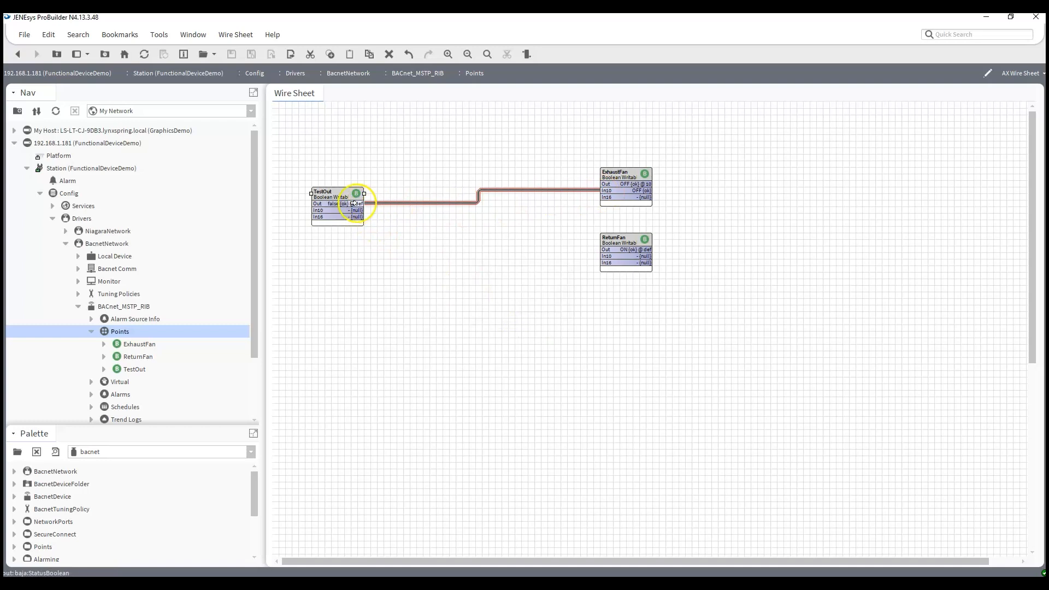
pyautogui.moveTo(356, 203); pyautogui.dragTo(605, 256)
pyautogui.moveTo(328, 202); pyautogui.dragTo(372, 214)
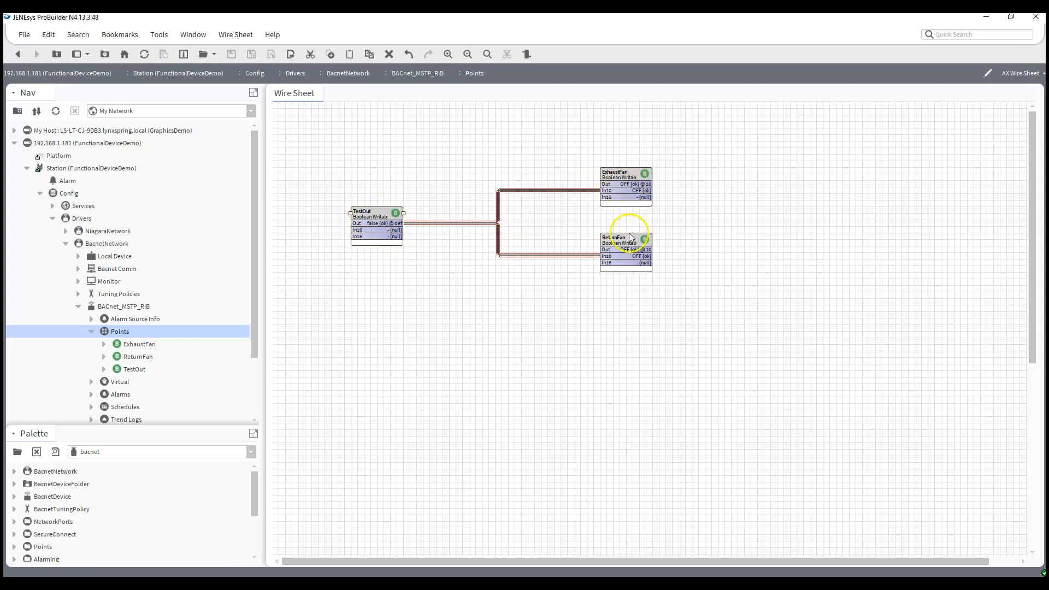
# Set the TestOut point to true
pyautogui.rightClick(376, 224)
pyautogui.moveTo(420, 234)
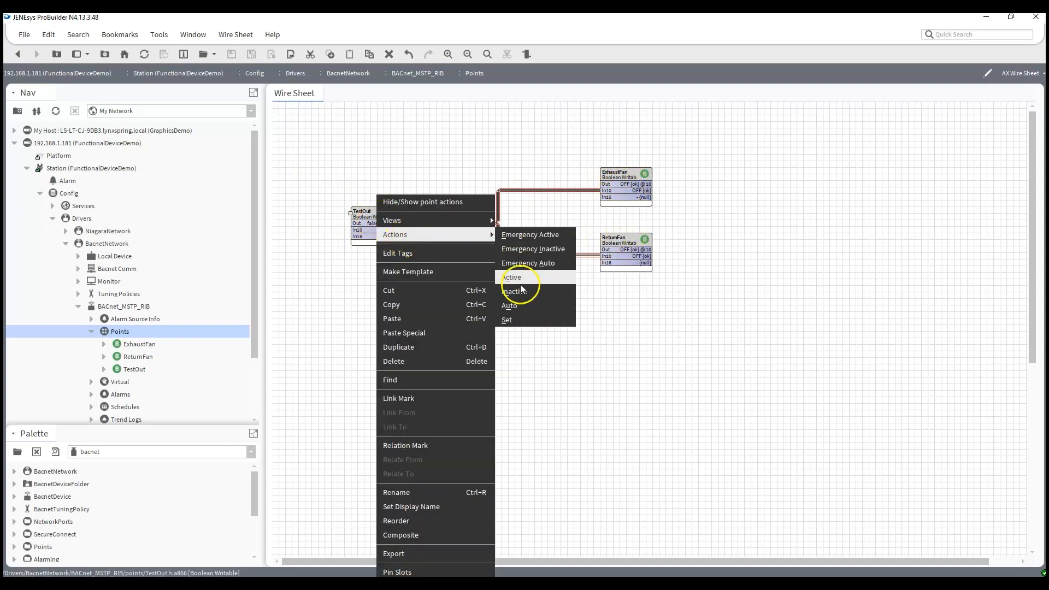
pyautogui.click(520, 320)
pyautogui.click(527, 293)
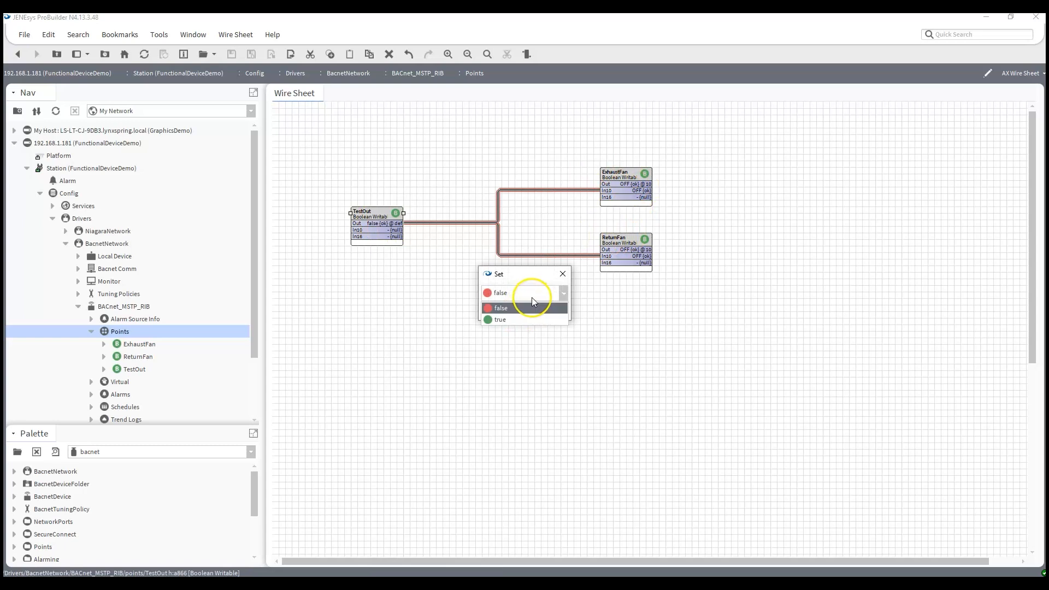
pyautogui.click(515, 317)
pyautogui.click(512, 313)
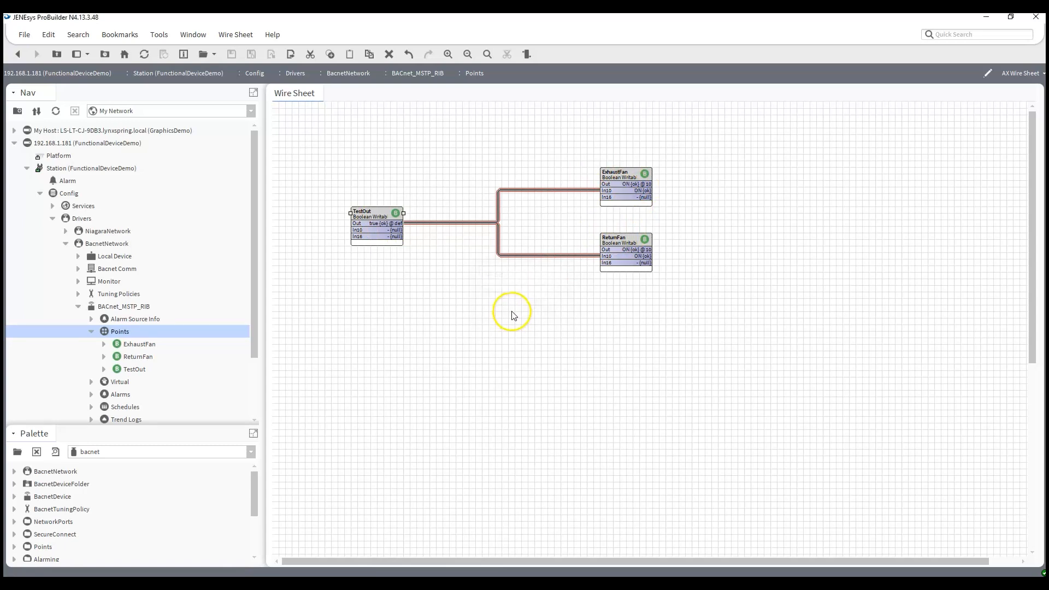
pyautogui.click(658, 199)
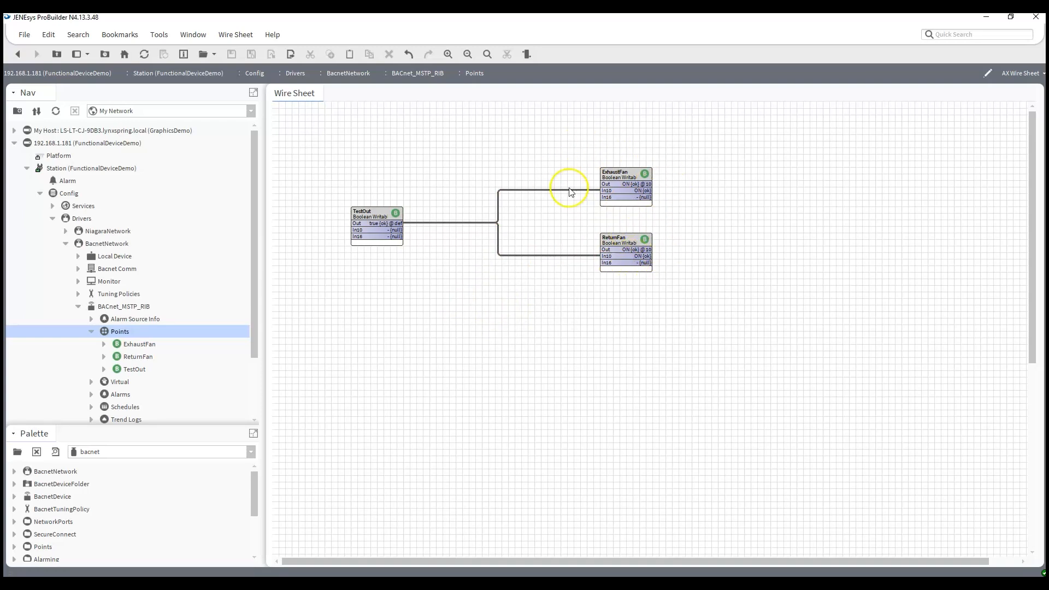